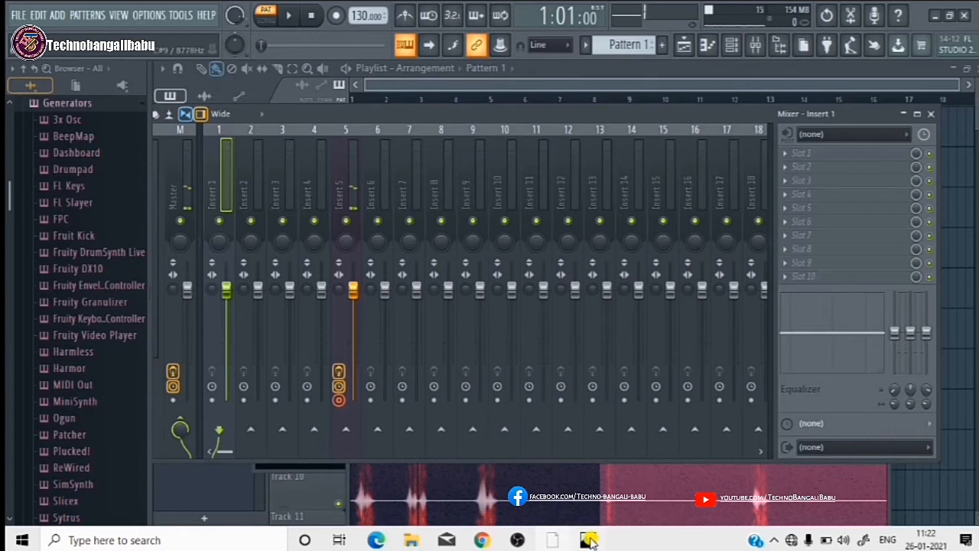
- Switch to Photos to examine the L, M and H frequency diagram spanning 20Hz to 20KHz, and return to FL Studio
click(589, 540)
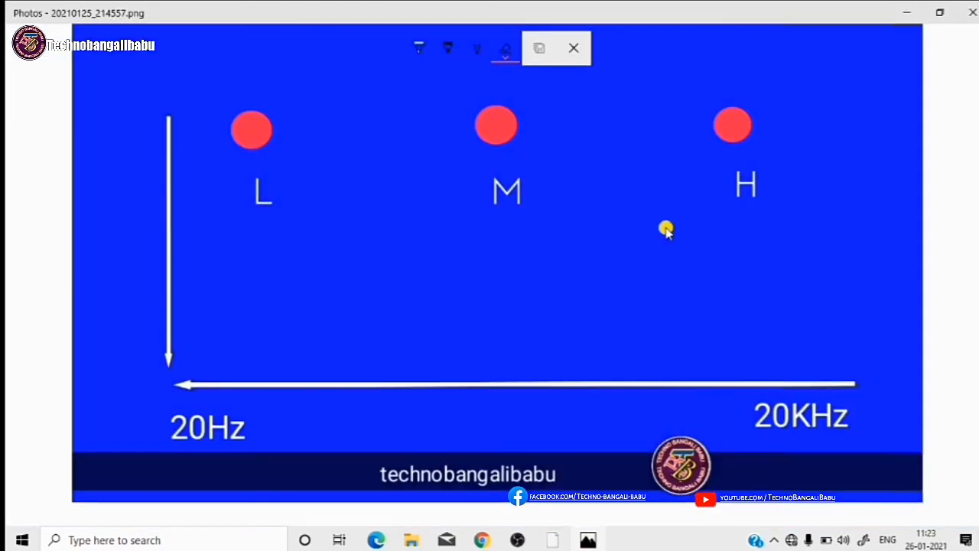
click(904, 14)
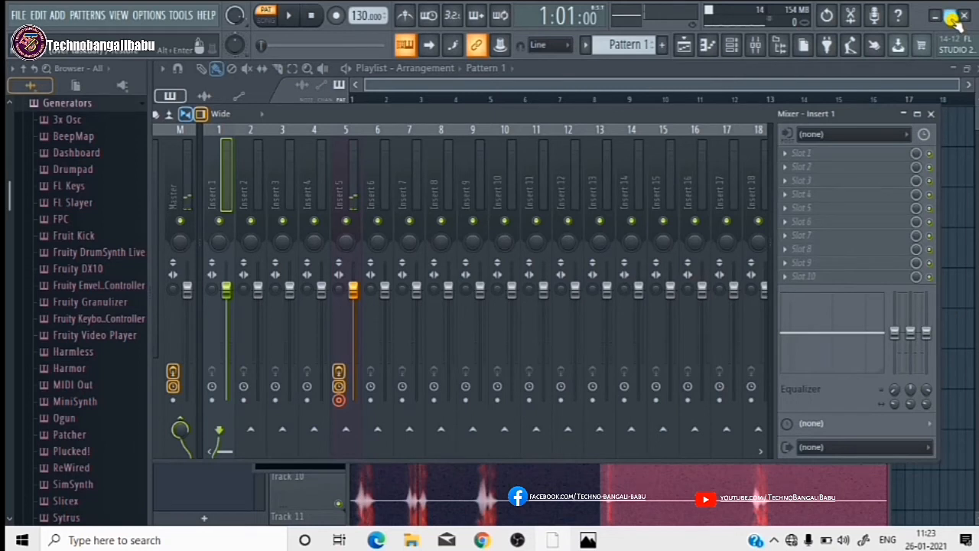
- Select the Playlist time range from about bar 9 to bar 13 and place the playhead at bar 10
click(685, 46)
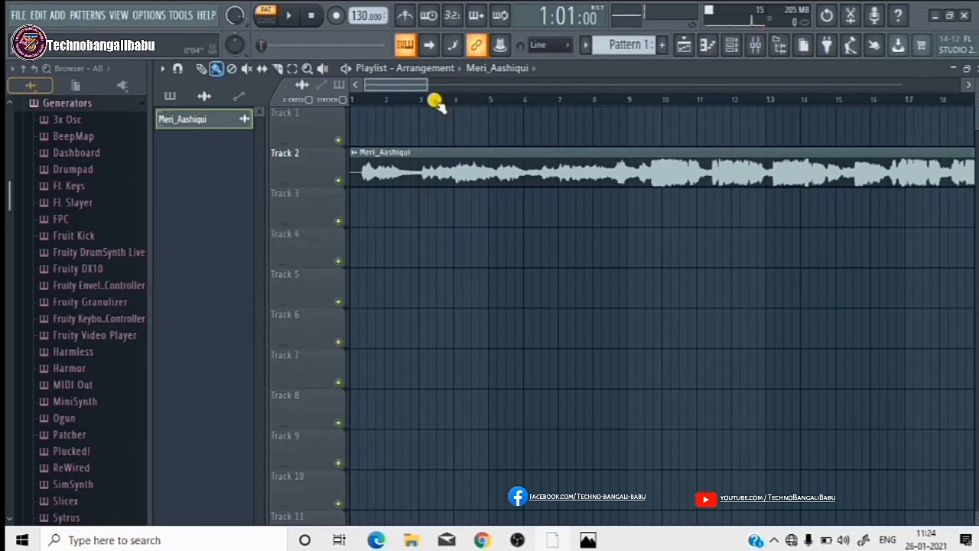
click(633, 100)
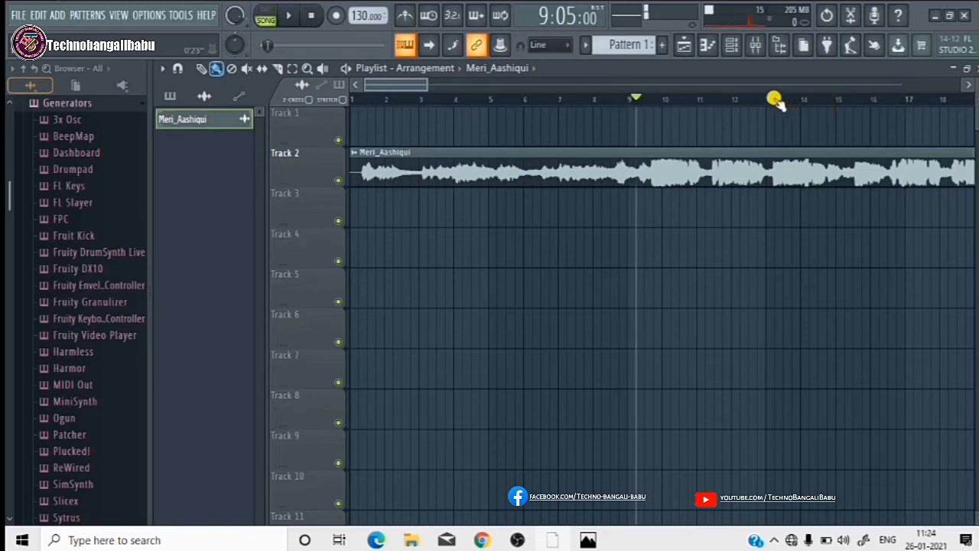
drag(775, 99, 636, 108)
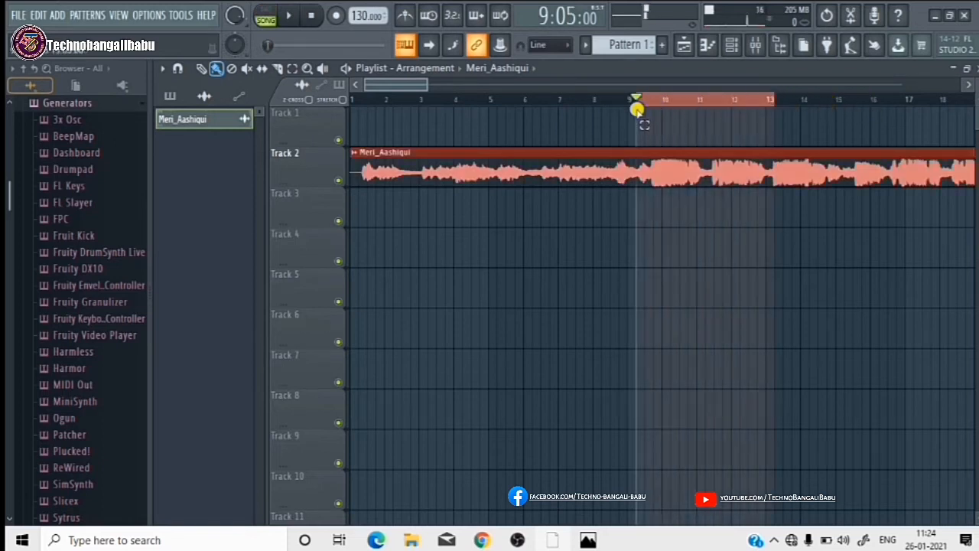
click(601, 99)
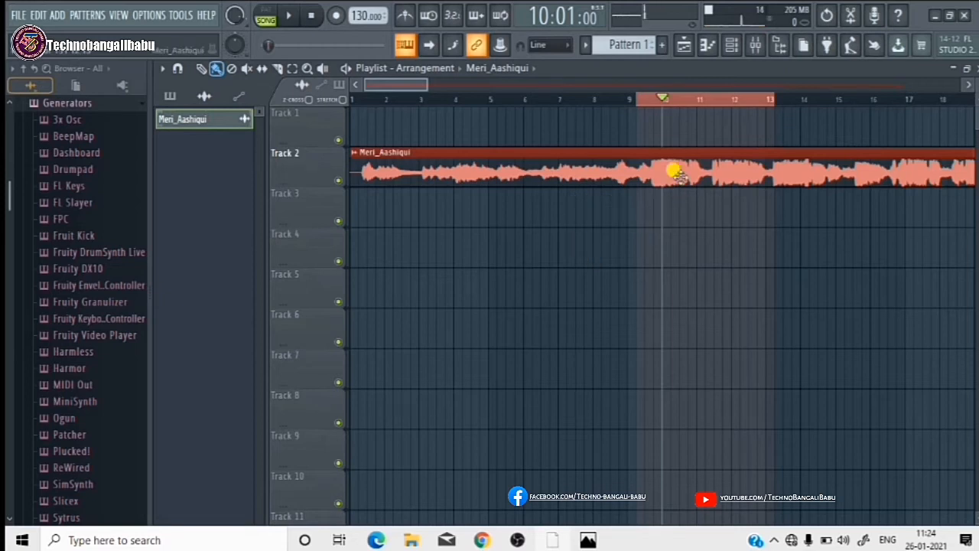
- Show the Mixer and play the selected section of Meri_Aashiqui, pausing after listening
click(584, 47)
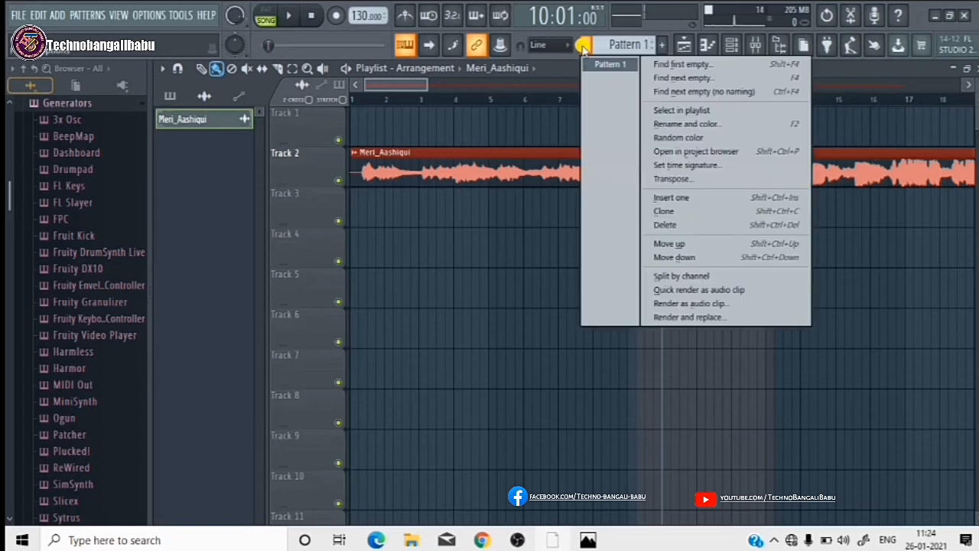
click(765, 119)
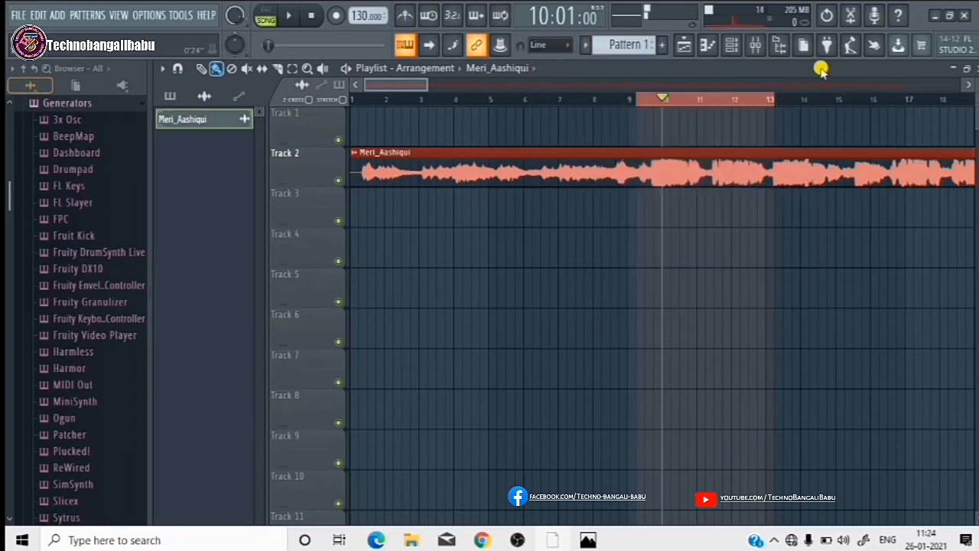
click(755, 46)
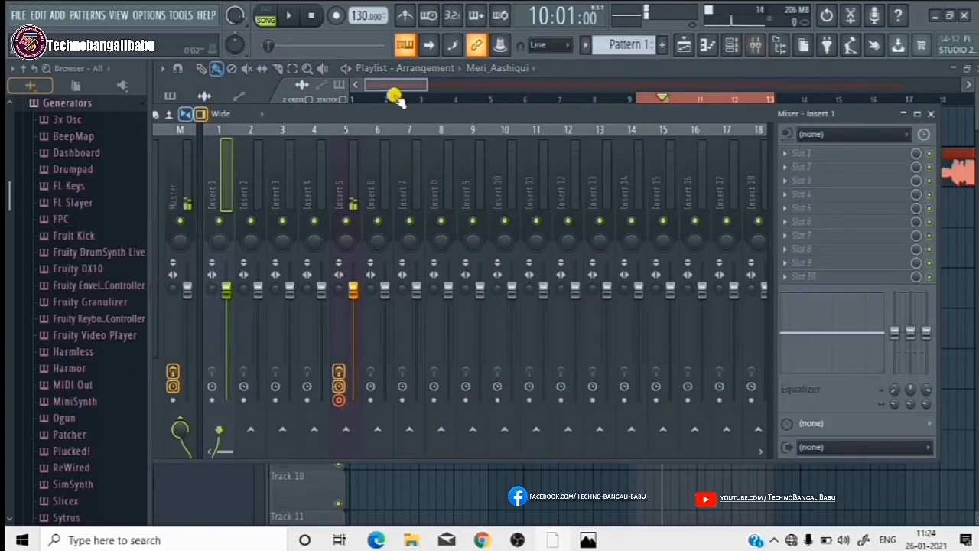
click(293, 16)
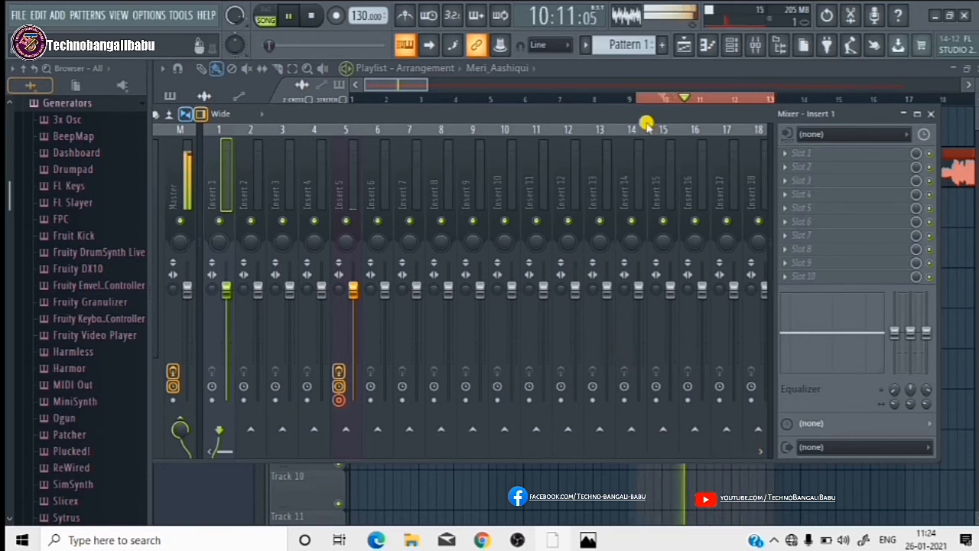
click(283, 16)
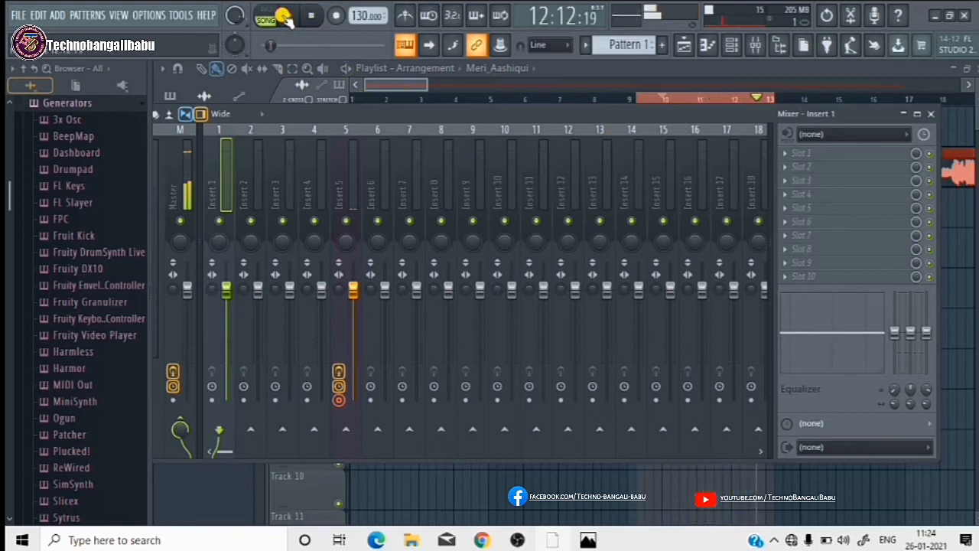
- Try extending the Playlist time selection and shifting it to bars 1 to 9, and clear the selection
click(693, 45)
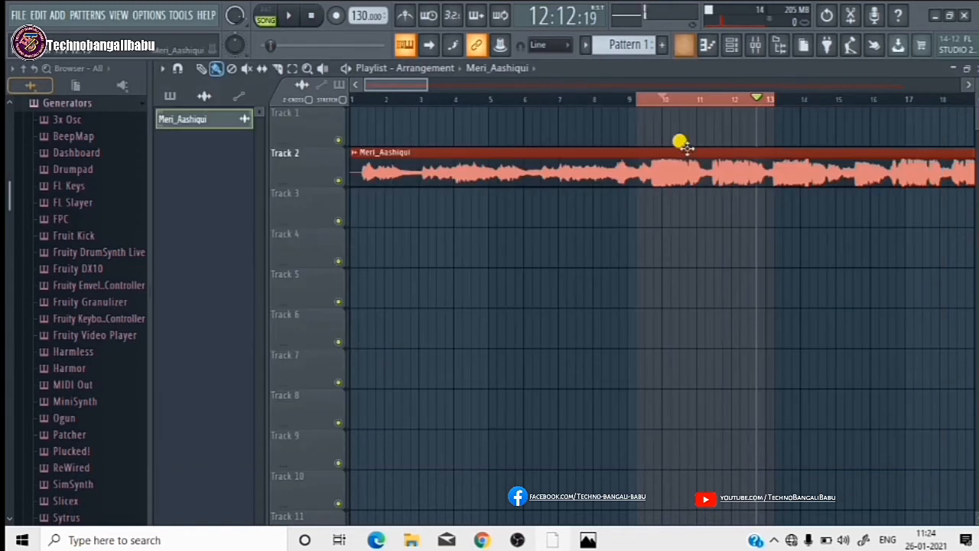
click(768, 96)
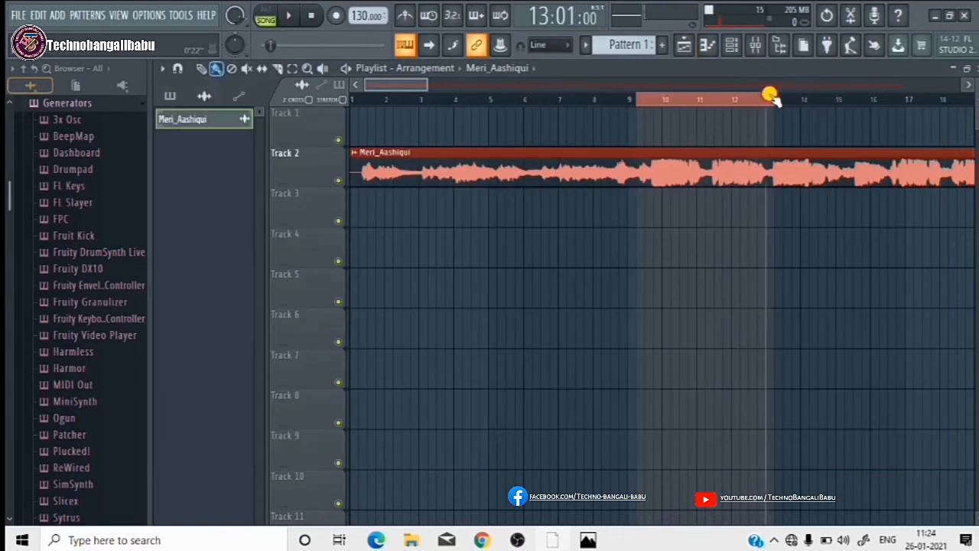
drag(756, 100, 901, 101)
drag(625, 103, 745, 97)
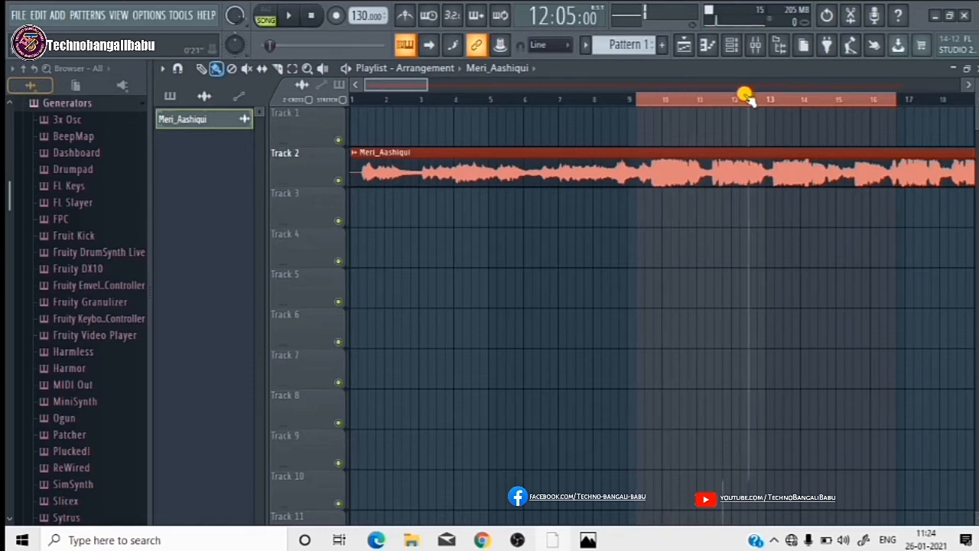
scroll(575, 89, right, 5)
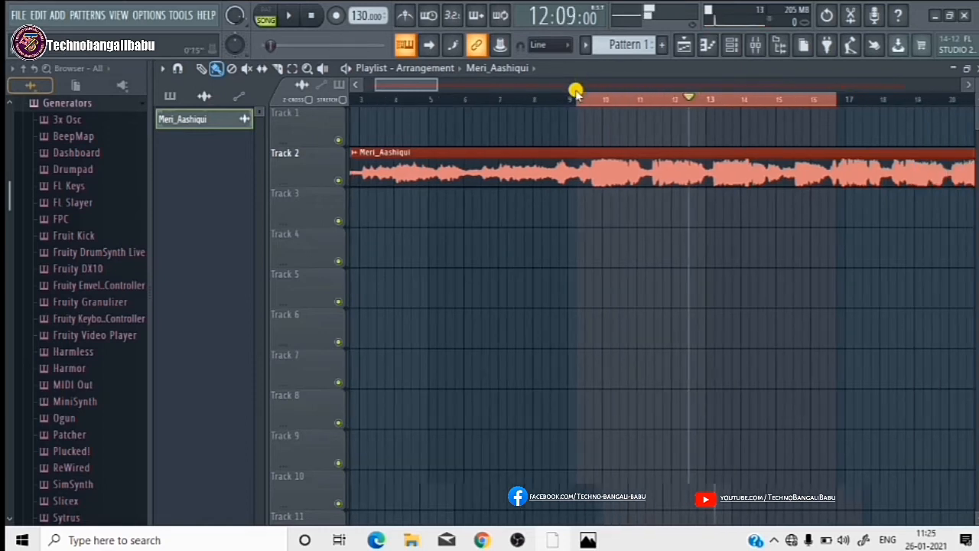
scroll(801, 103, down, 2)
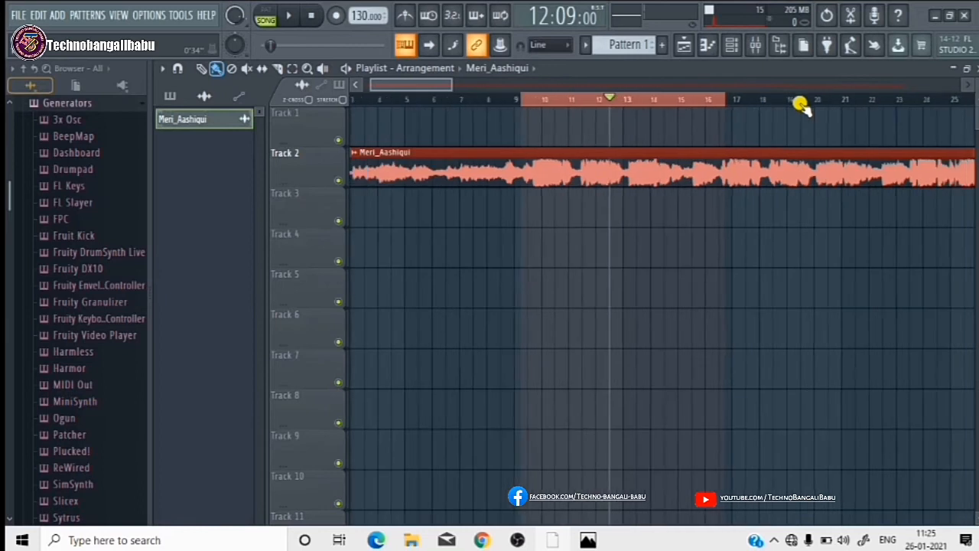
drag(528, 98, 354, 98)
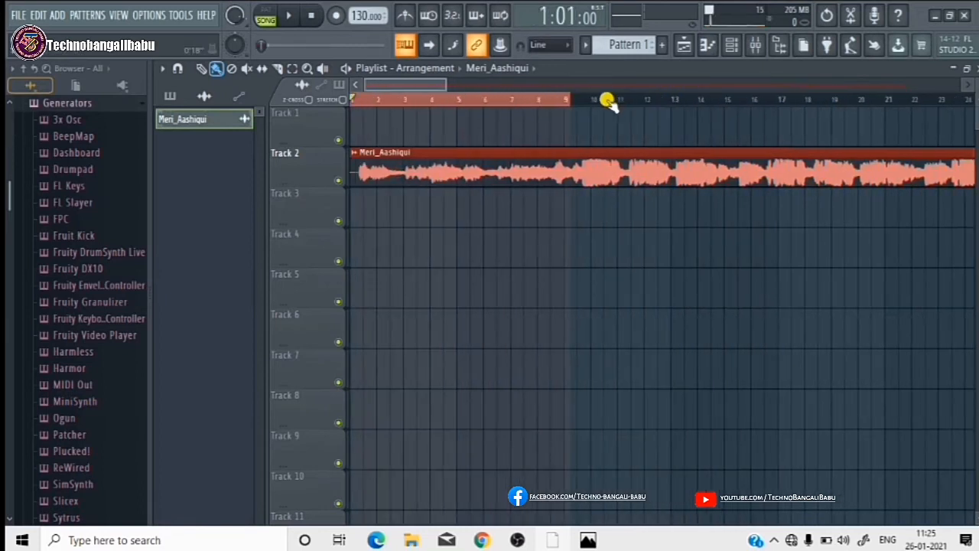
click(367, 100)
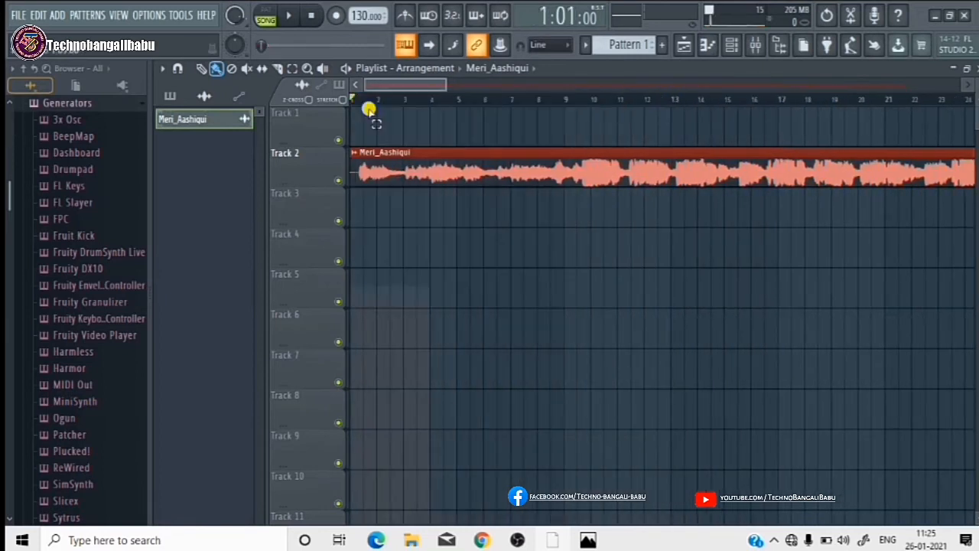
- Play Meri_Aashiqui from bar 20 and skip ahead to about bar 36 to listen to the louder part
click(863, 100)
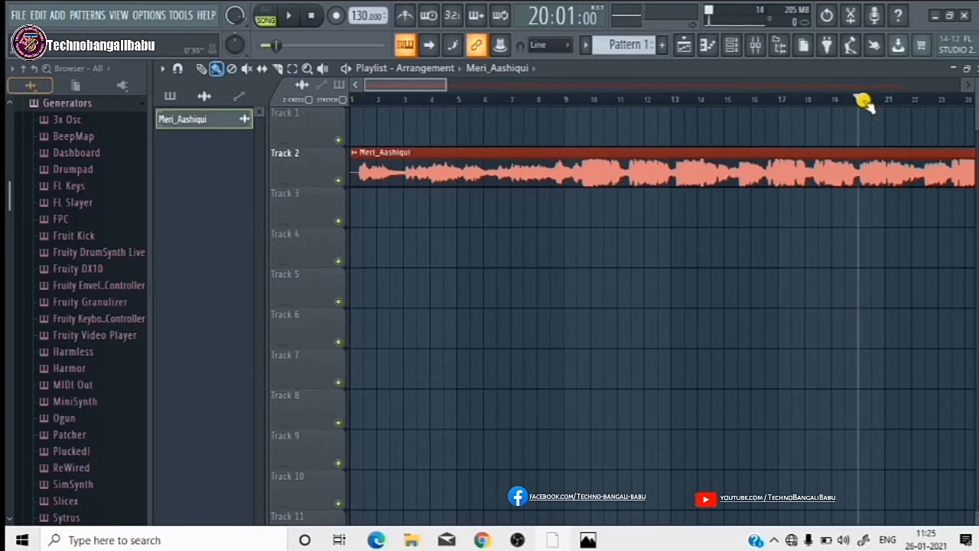
click(288, 16)
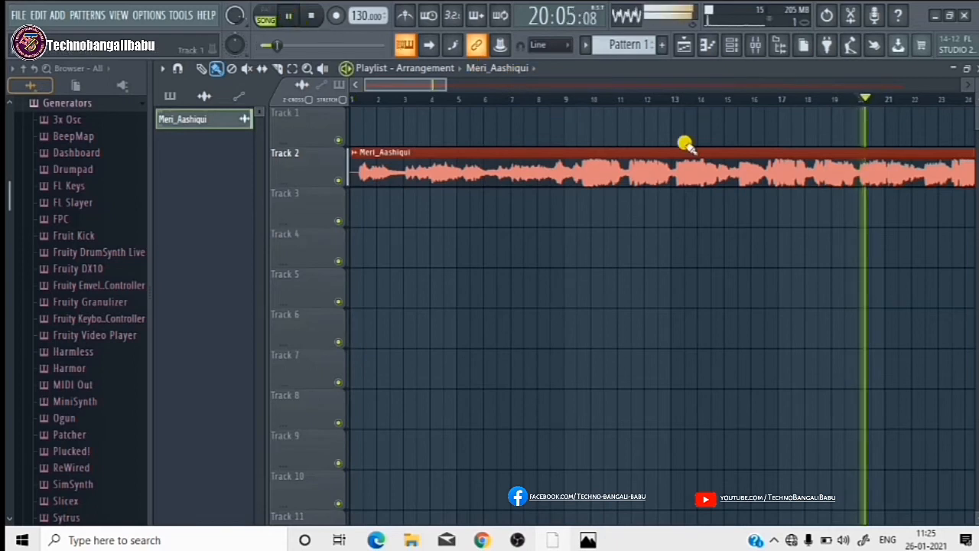
scroll(727, 101, down, 3)
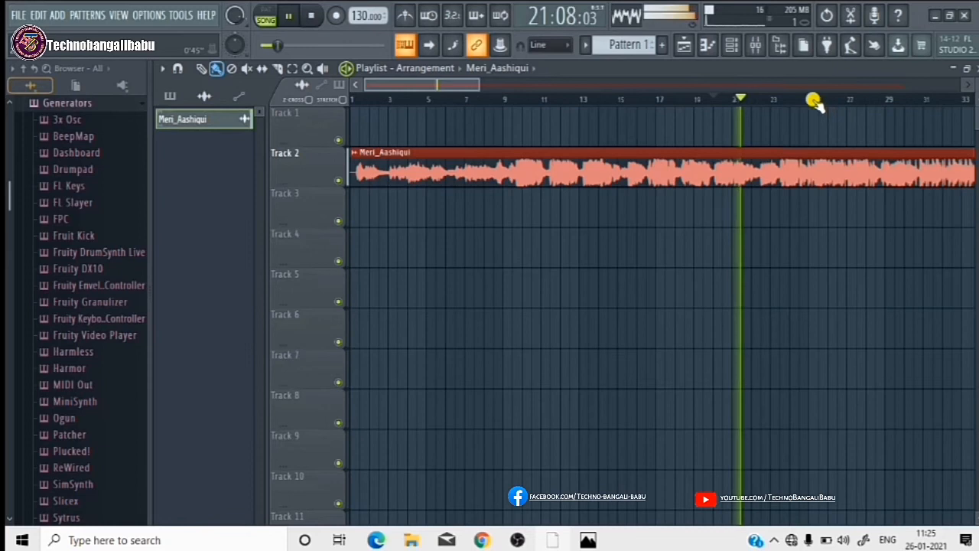
click(814, 100)
scroll(859, 100, down, 1)
scroll(858, 100, down, 2)
click(913, 98)
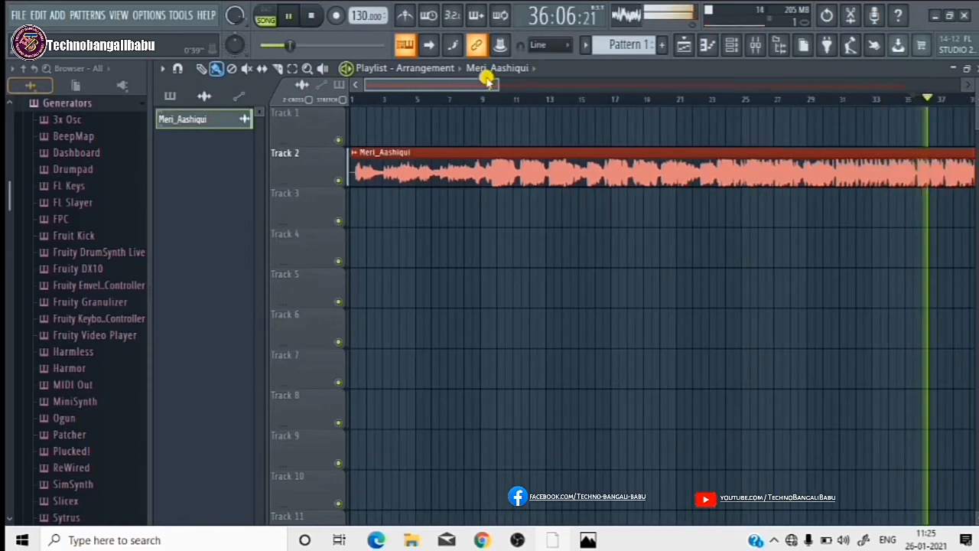
- Select a loop range from about bar 35 to just past bar 39 in the Playlist and pause playback
drag(486, 83, 570, 81)
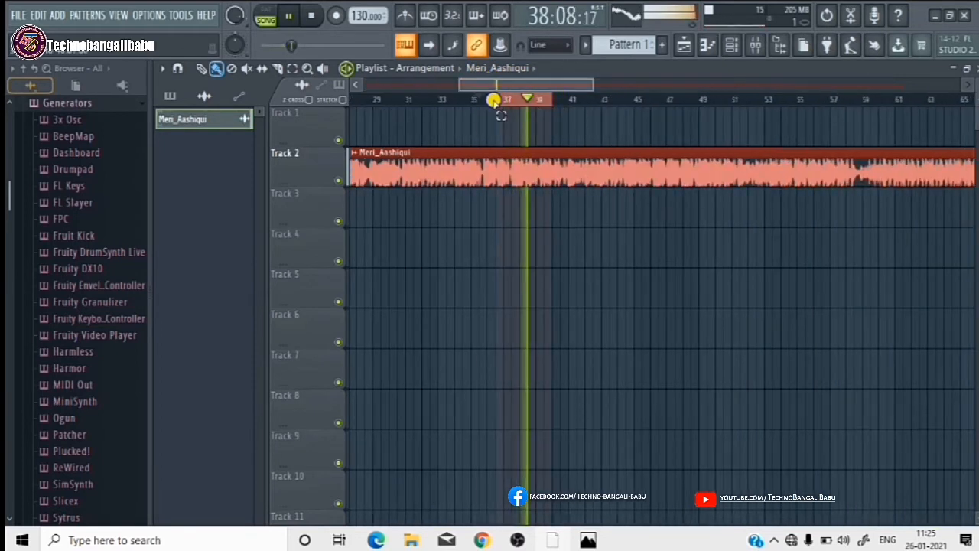
click(291, 17)
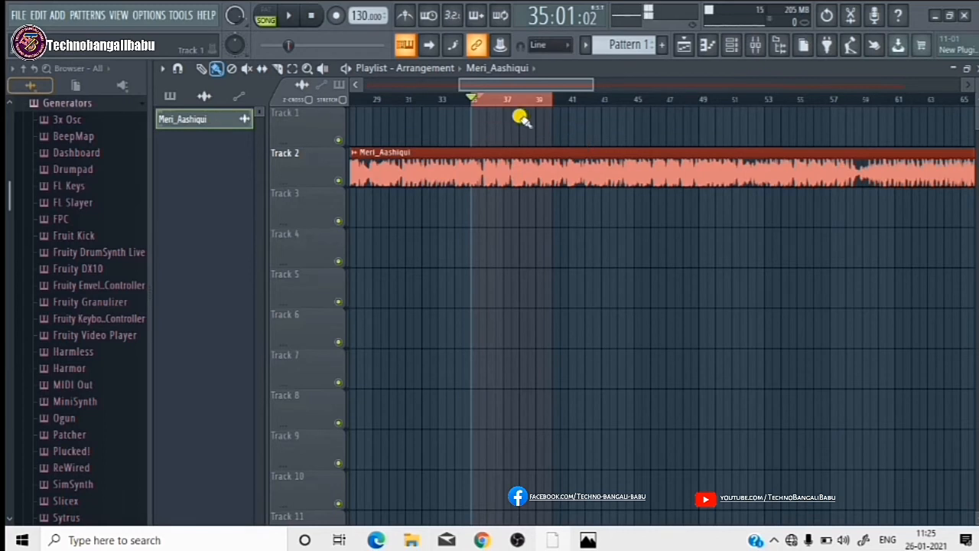
- Show the Mixer with its equalizer section fully in view and play the looped section of the song
click(755, 46)
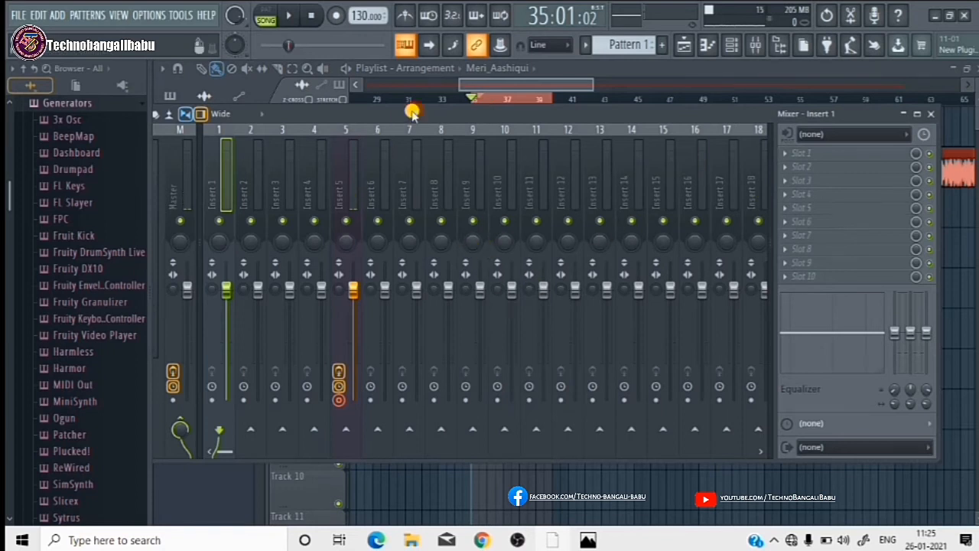
drag(412, 112, 564, 122)
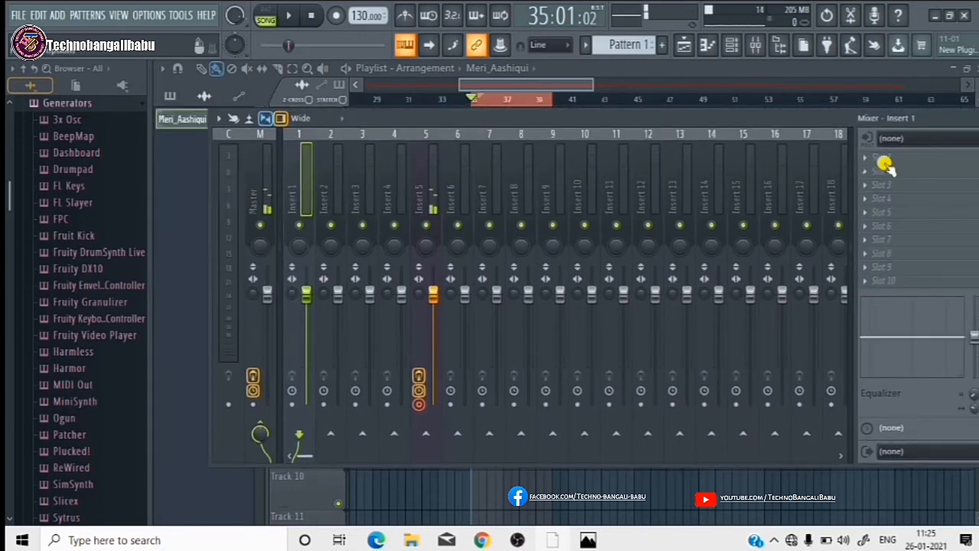
drag(813, 115, 698, 113)
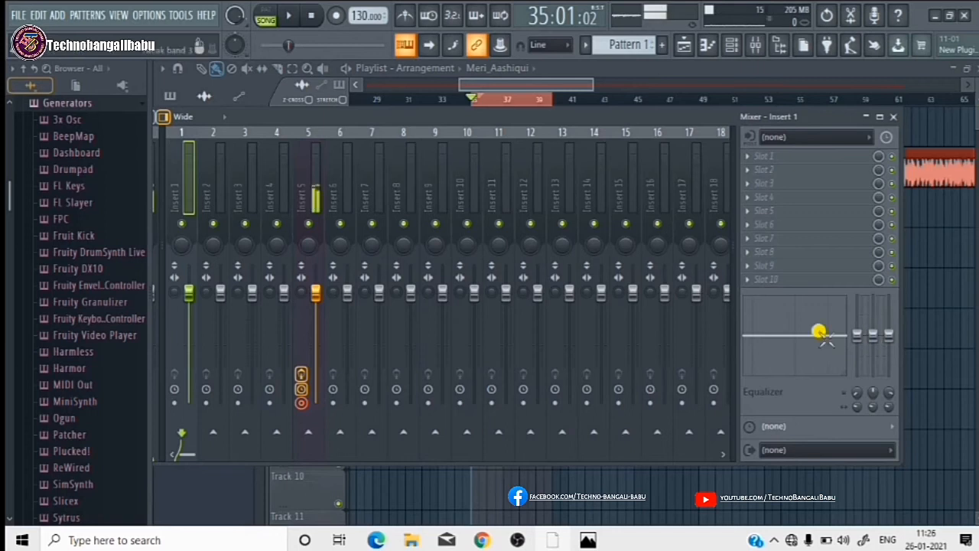
click(284, 15)
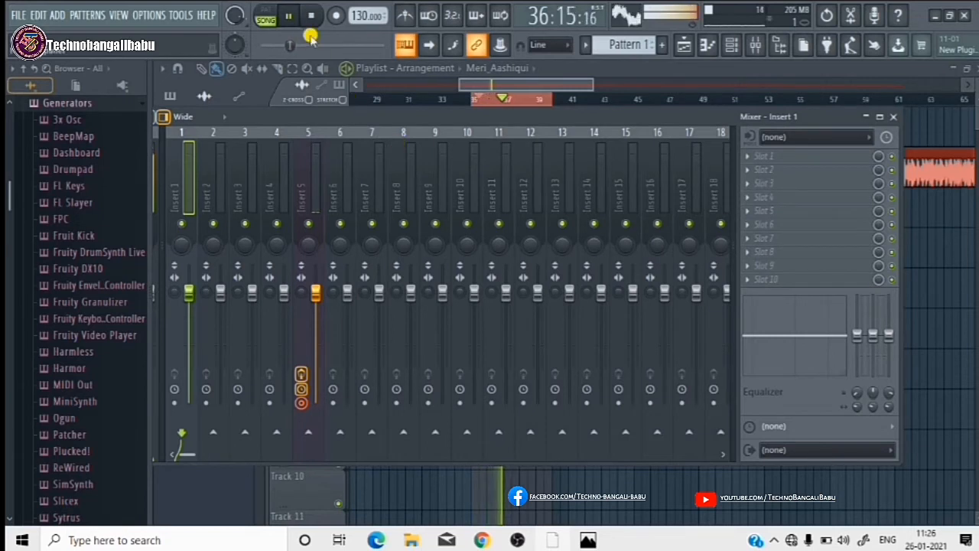
click(288, 15)
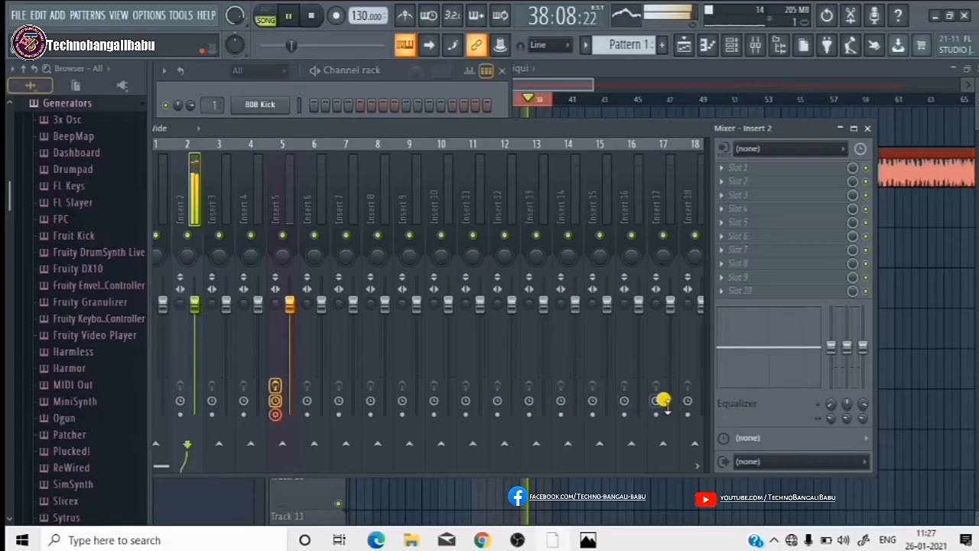
- Set the Insert 2 equalizer to 18.0 at 90Hz and -18.0 at both 1.5k and 8.0k, pausing playback after listening
drag(832, 345, 804, 265)
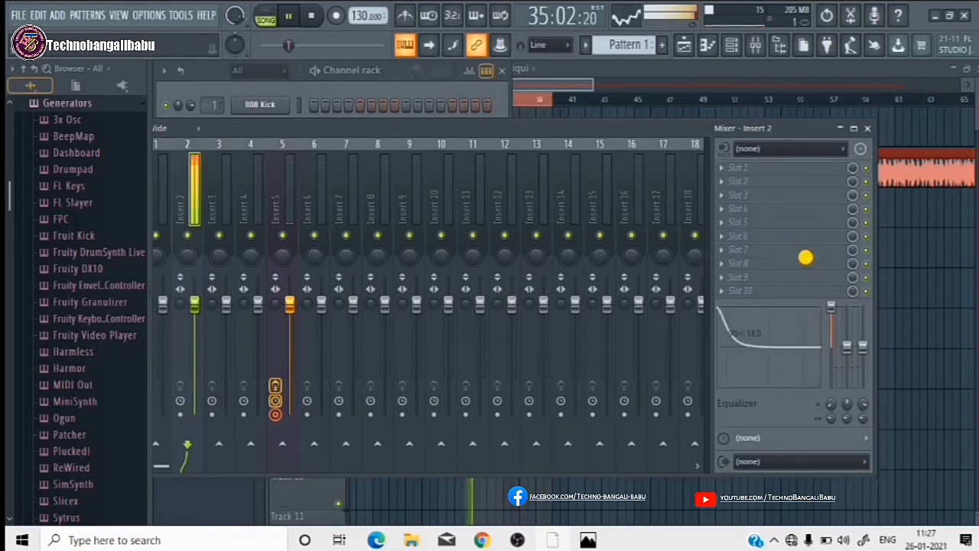
drag(846, 348, 846, 387)
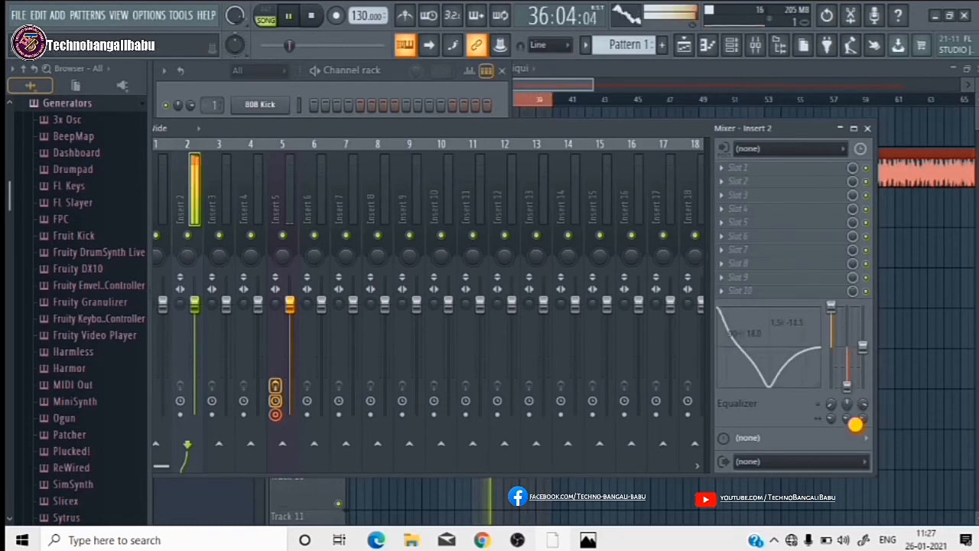
drag(865, 346, 887, 431)
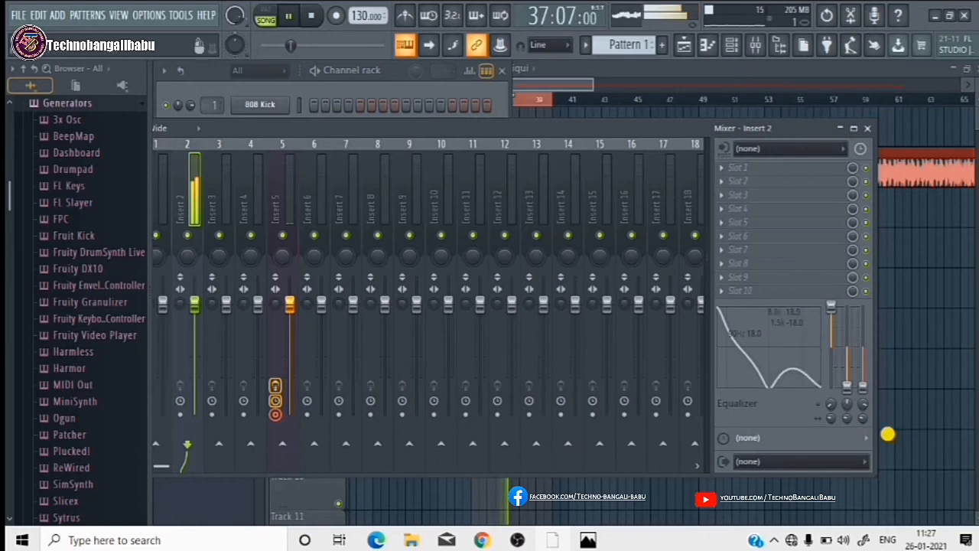
click(295, 19)
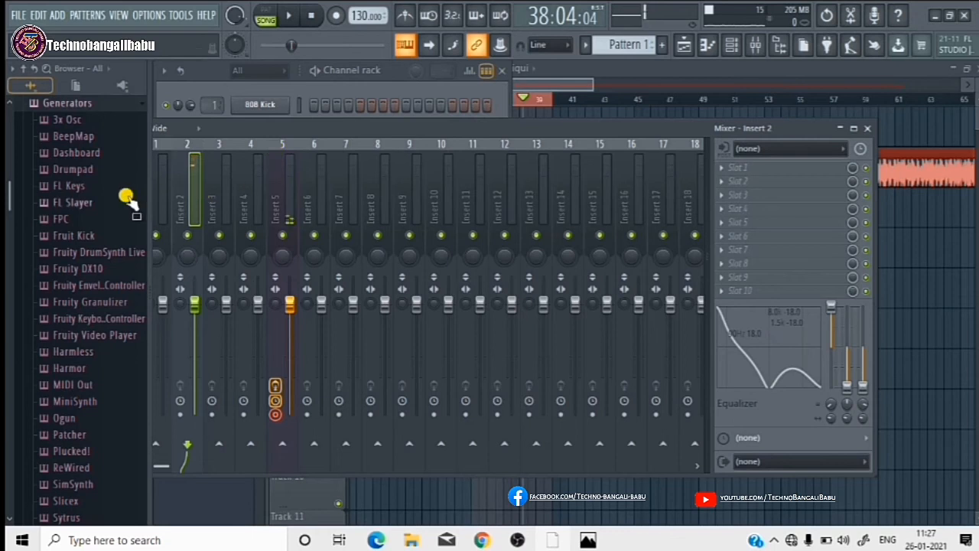
- Bring the whole Mixer into view and select the Master track
double_click(260, 131)
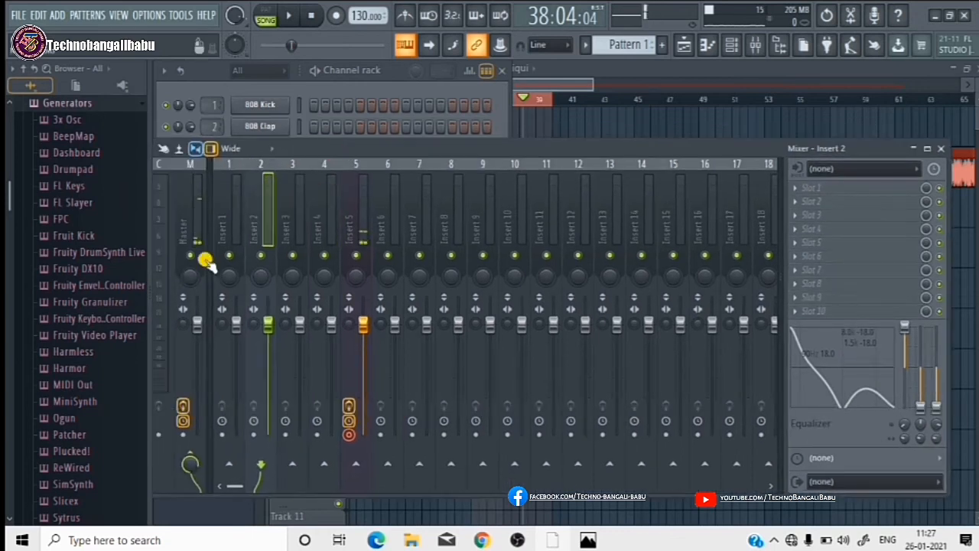
click(201, 224)
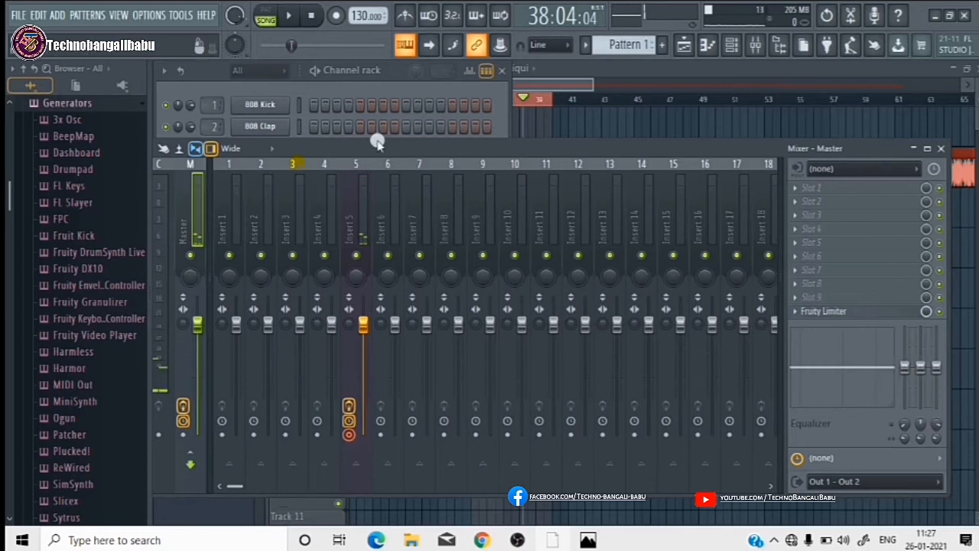
- Play the loop and set the Master track's equalizer to 17.9 at 90Hz, -16.1 at 1.5k and -18.0 at 8.0k
click(258, 196)
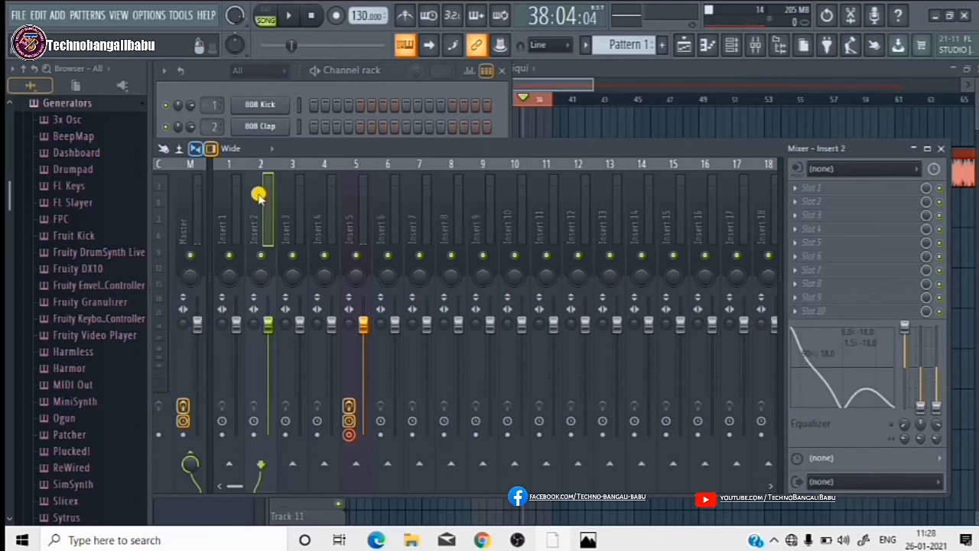
click(192, 218)
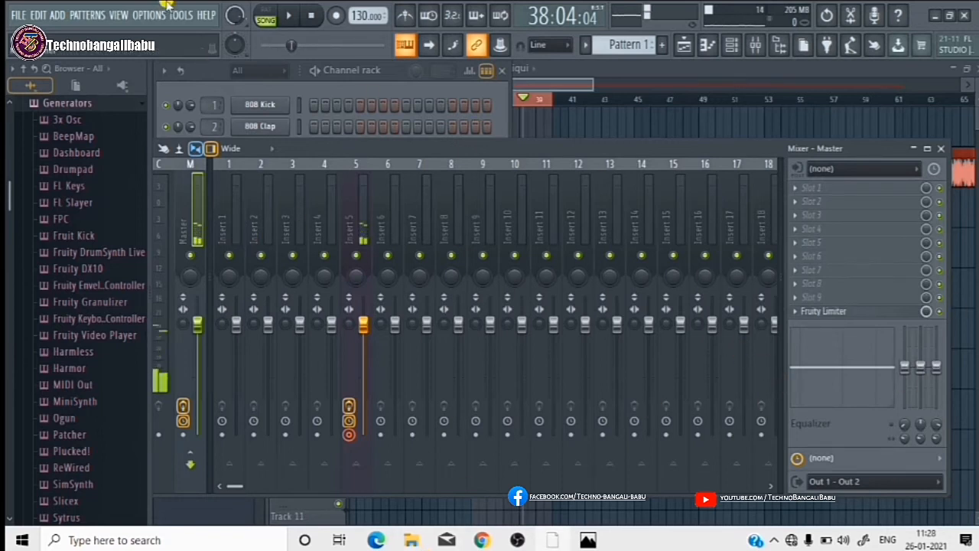
click(289, 15)
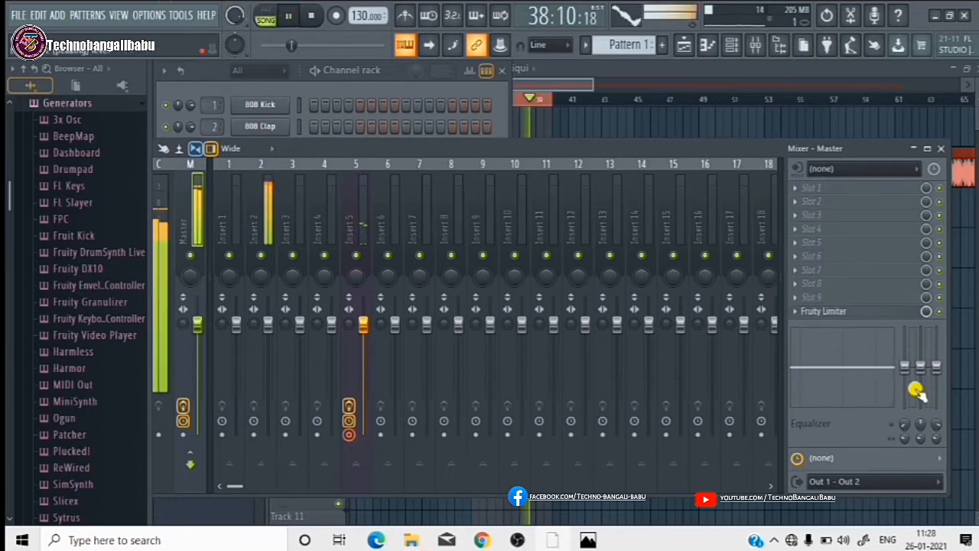
drag(896, 371, 885, 293)
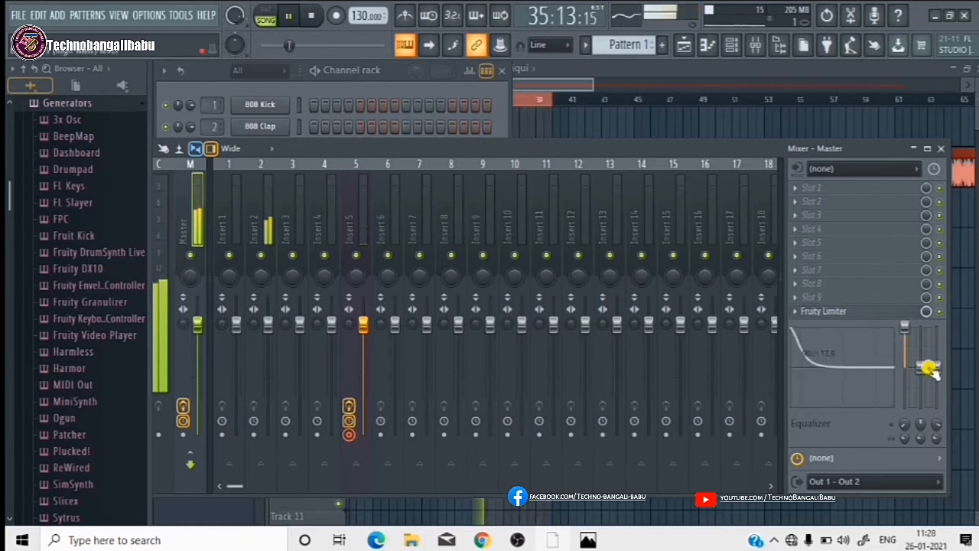
drag(924, 370, 926, 416)
drag(935, 368, 935, 410)
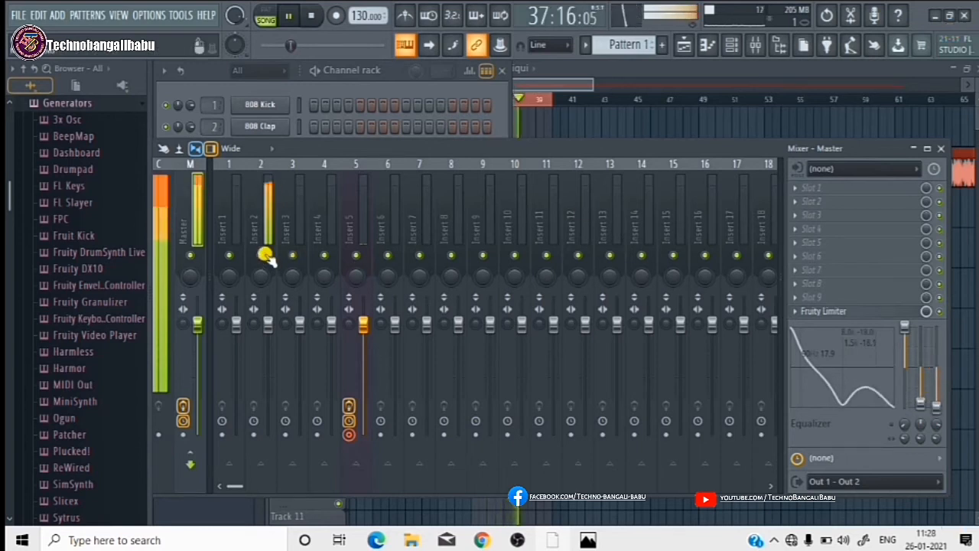
- Level the Insert 2 equalizer to 0.2 at 90Hz, -0.1 at 1.5k and -0.3 at 8.0k, reselect Master and pause playback
click(258, 227)
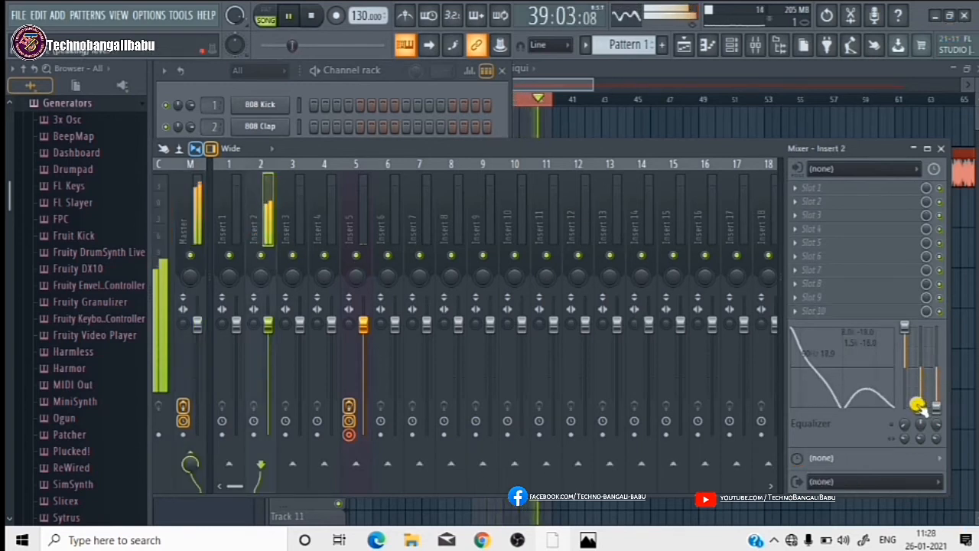
drag(905, 323, 904, 368)
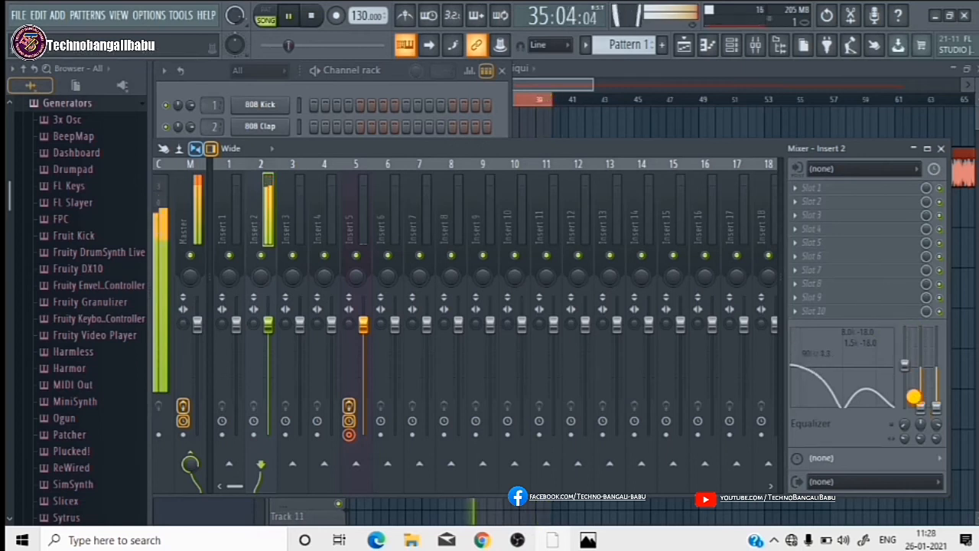
drag(928, 411, 943, 324)
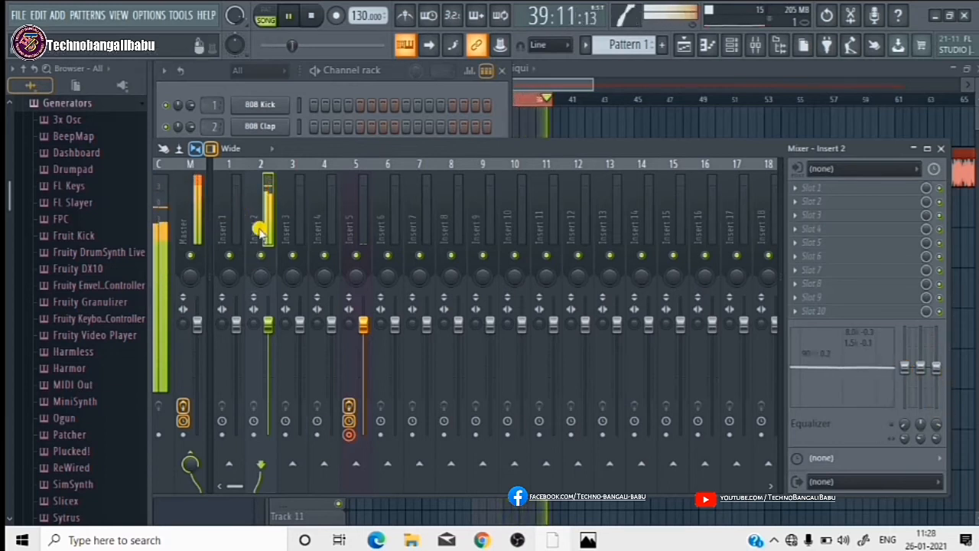
click(190, 227)
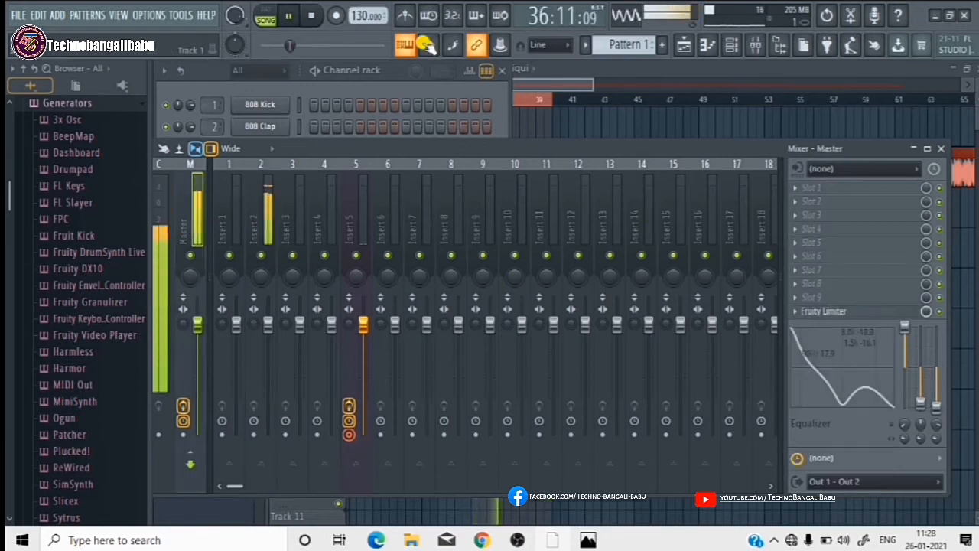
click(290, 17)
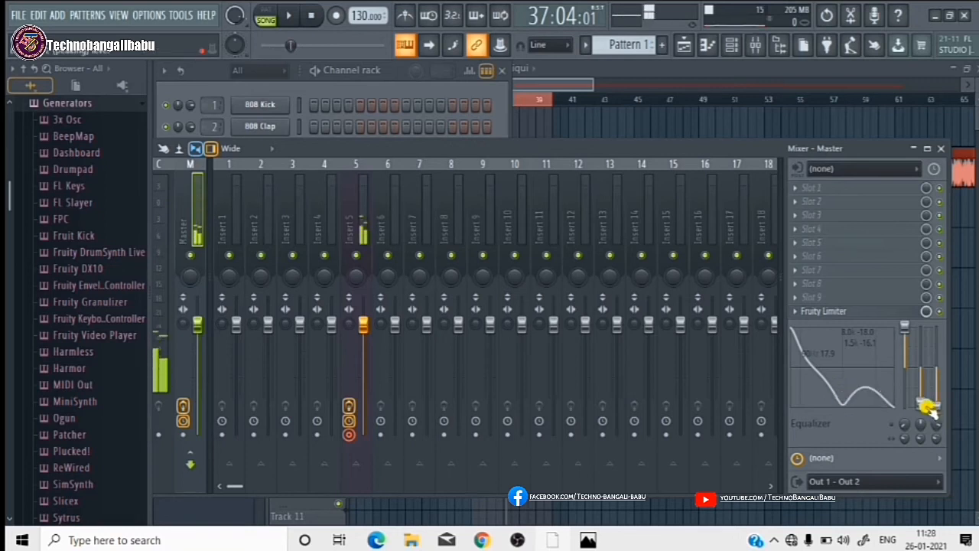
- Play the loop, lower the Master equalizer's 90Hz band to 9.2 while listening, and pause playback
click(293, 16)
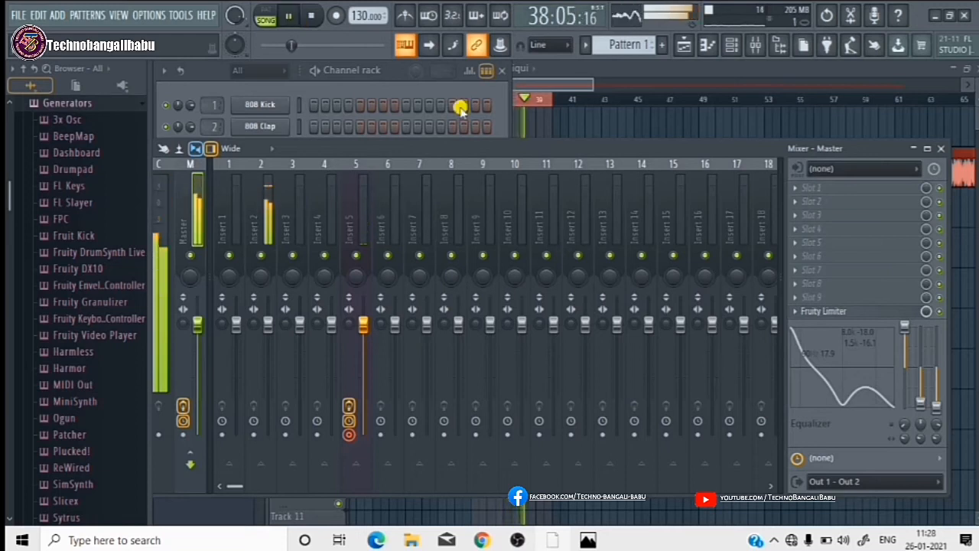
click(905, 333)
drag(905, 333, 901, 362)
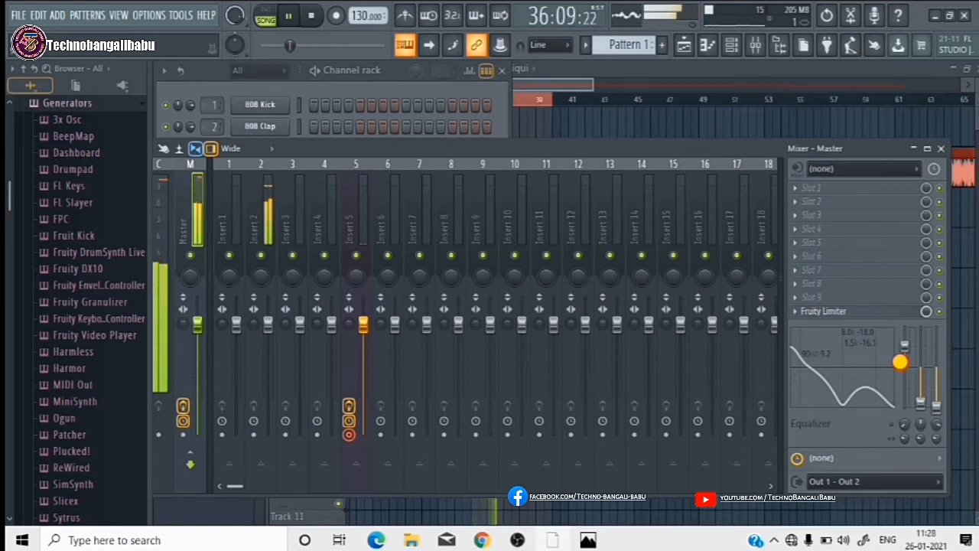
click(288, 15)
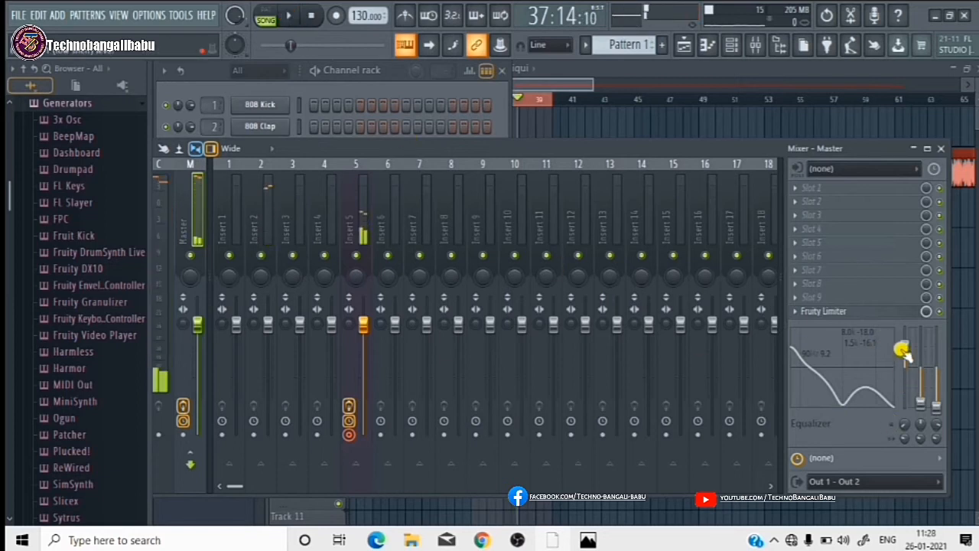
- Set the Master equalizer to -18.0 at 90Hz and 18.0 at 8.0k, playing and pausing the loop to hear the treble emphasis
mouse_move(903, 348)
mouse_down()
mouse_move(892, 380)
mouse_move(898, 365)
mouse_up()
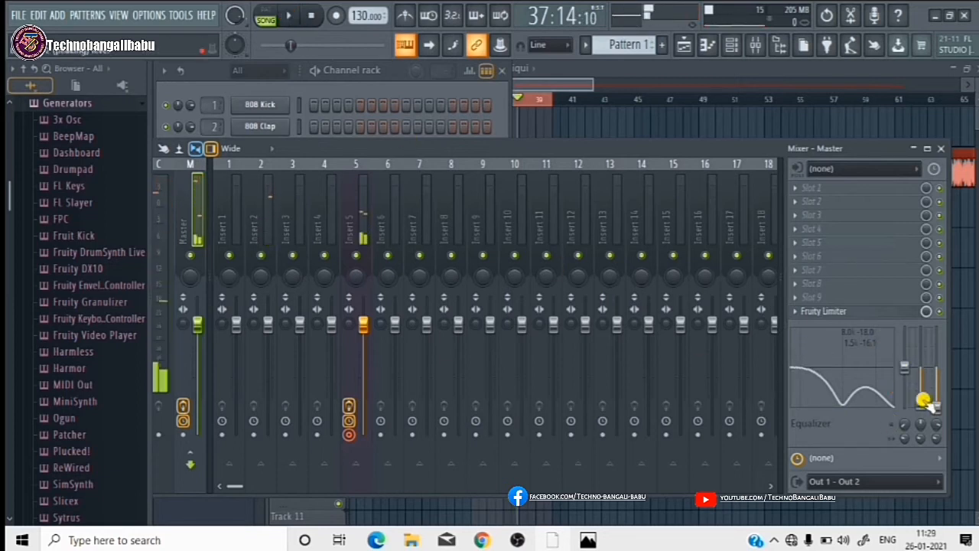
drag(935, 405, 935, 331)
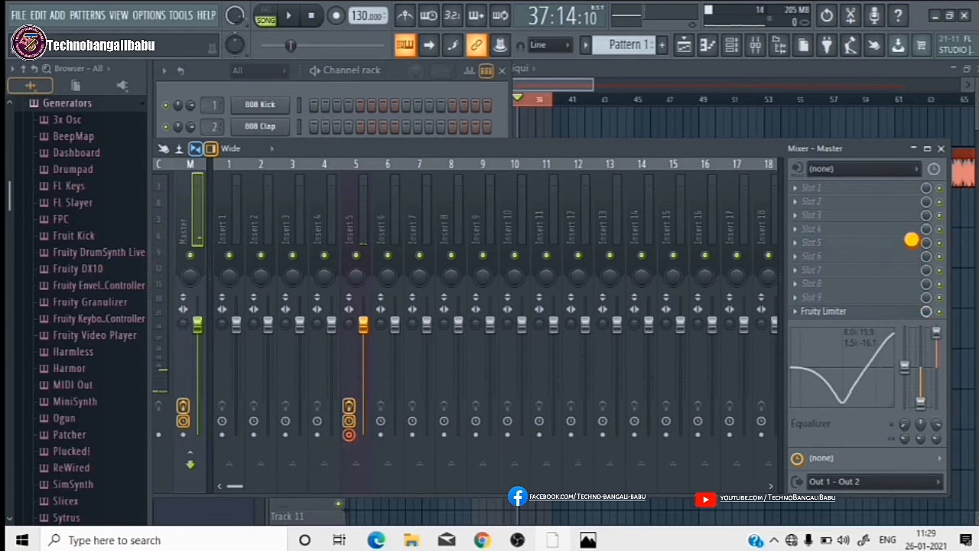
drag(904, 367, 893, 437)
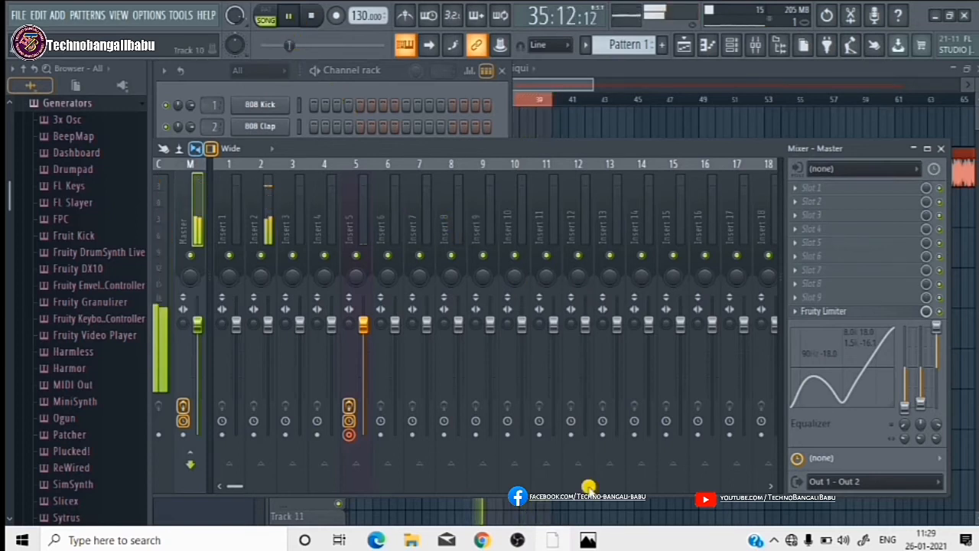
click(295, 16)
drag(924, 370, 911, 367)
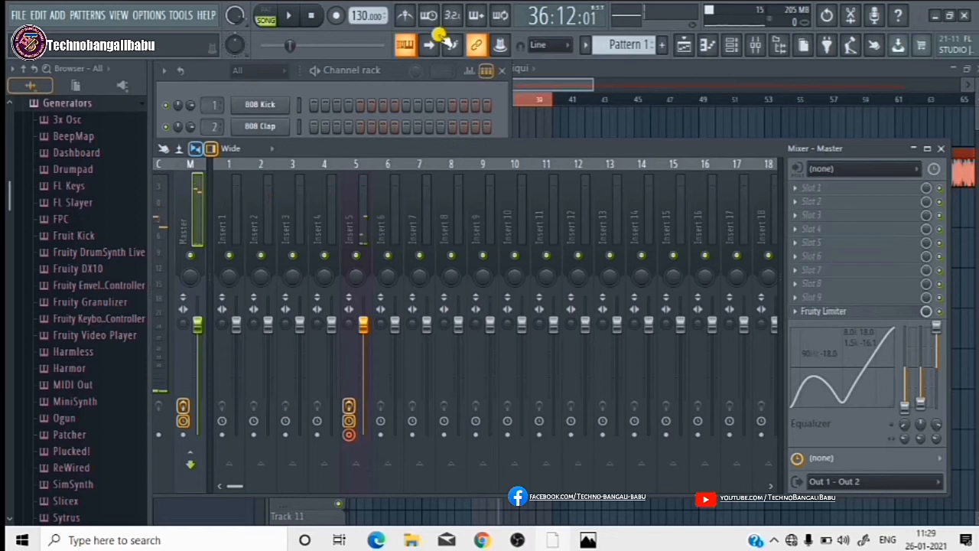
click(295, 17)
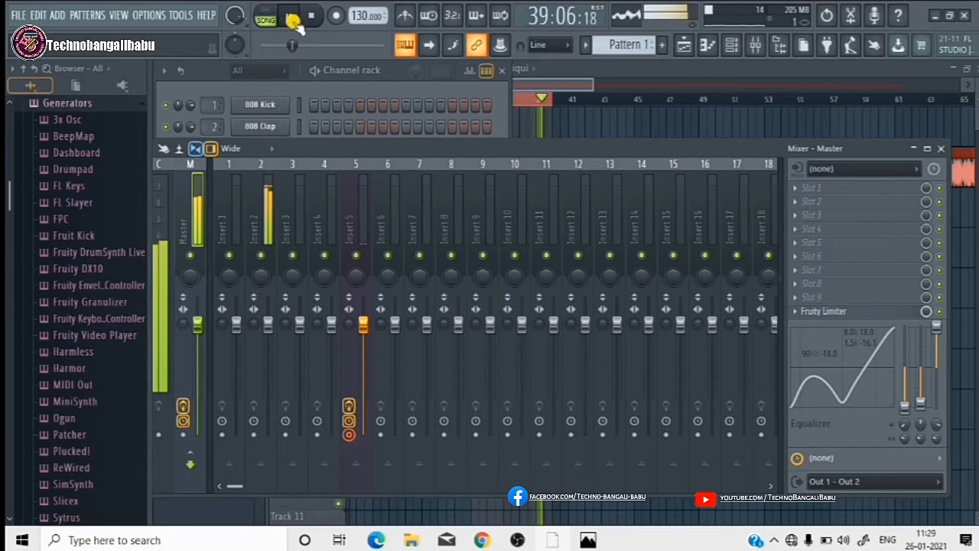
key(space)
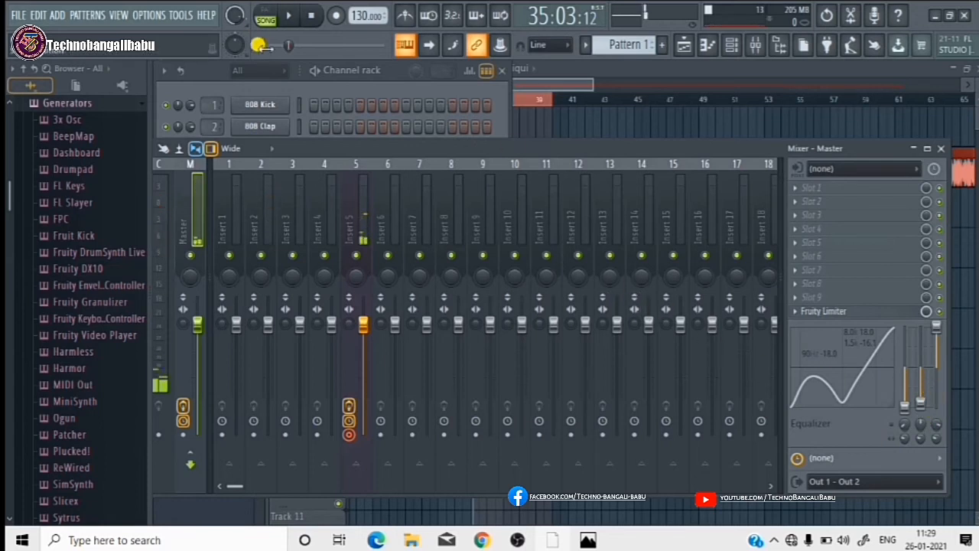
click(289, 18)
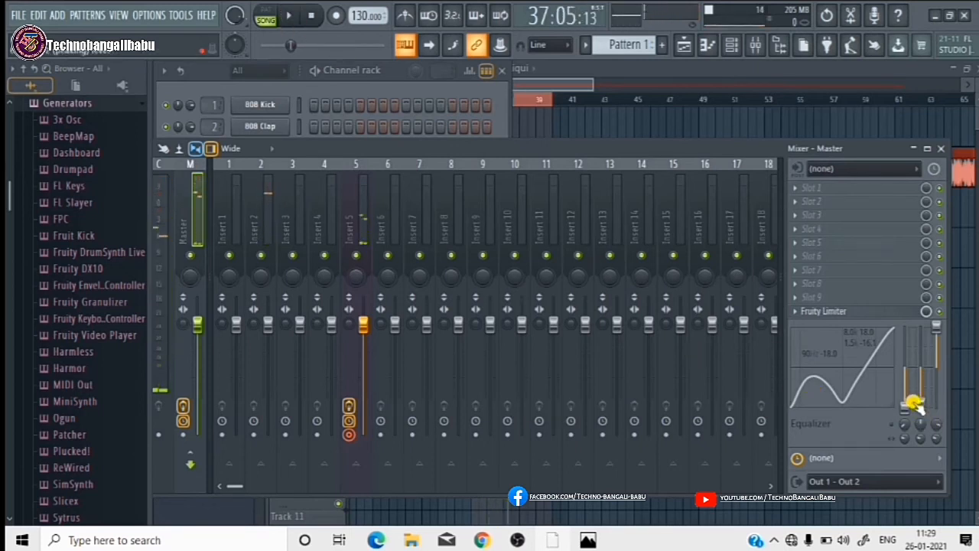
- Set the Master equalizer to 18.0 at 1.5k and -18.0 at 8.0k, playing and pausing the loop to hear the mid emphasis
mouse_move(918, 405)
mouse_down()
mouse_move(905, 277)
mouse_move(939, 337)
mouse_move(949, 459)
mouse_up()
click(927, 377)
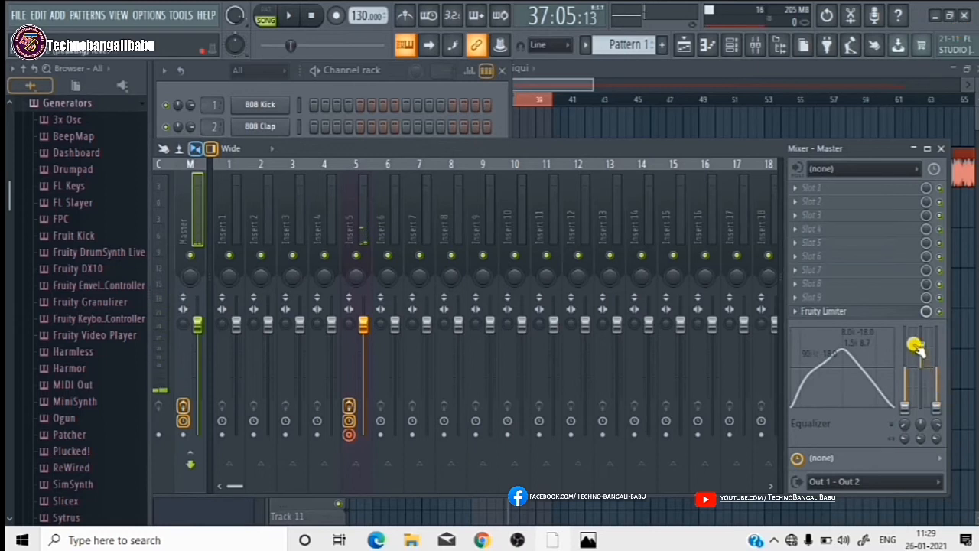
drag(922, 347, 921, 309)
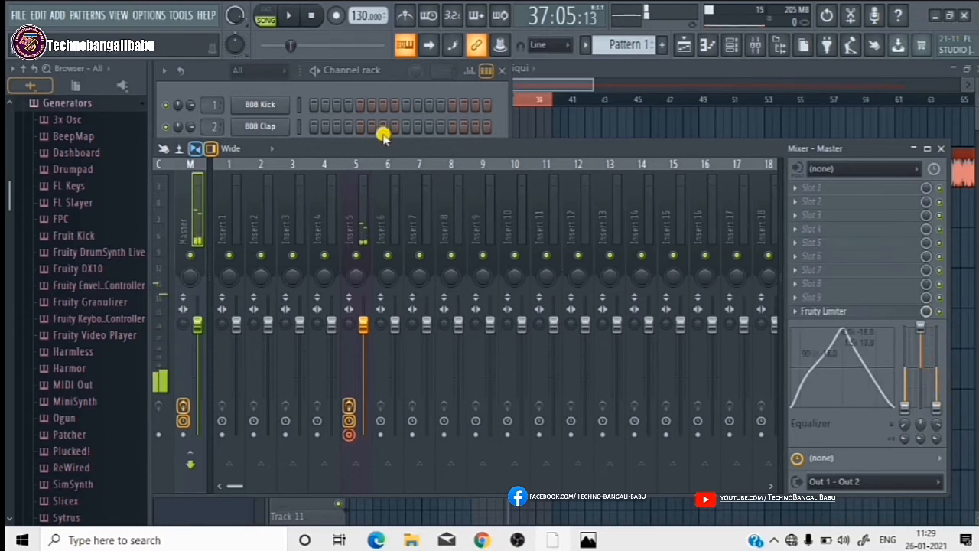
click(293, 15)
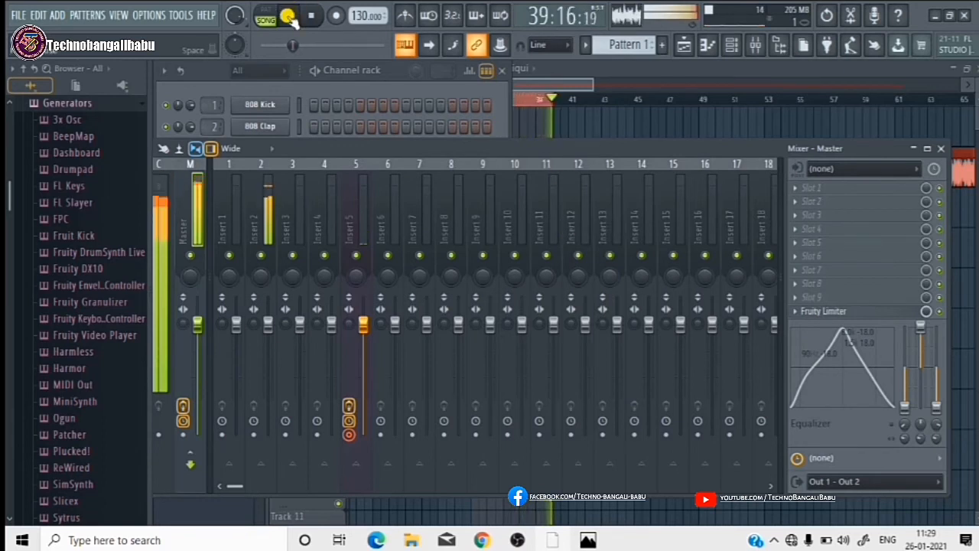
click(289, 17)
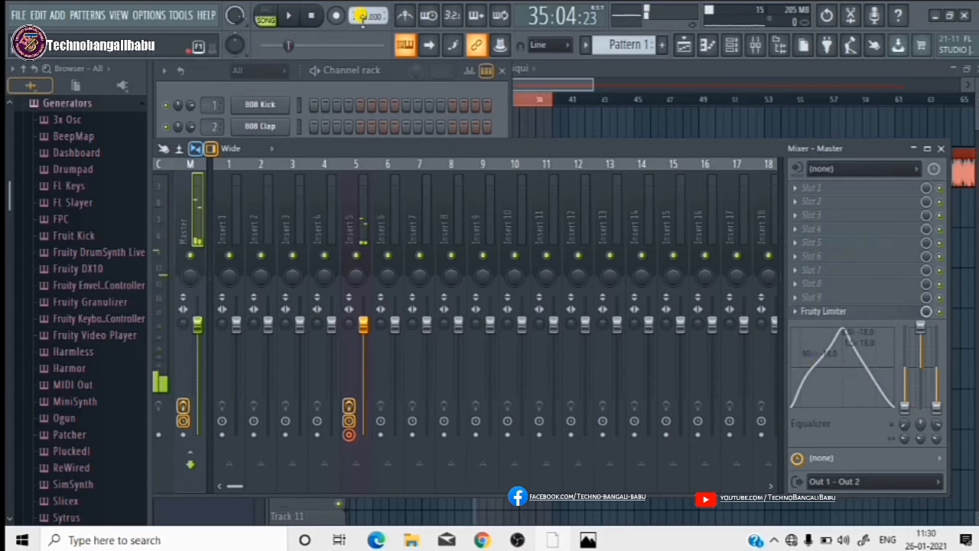
click(284, 18)
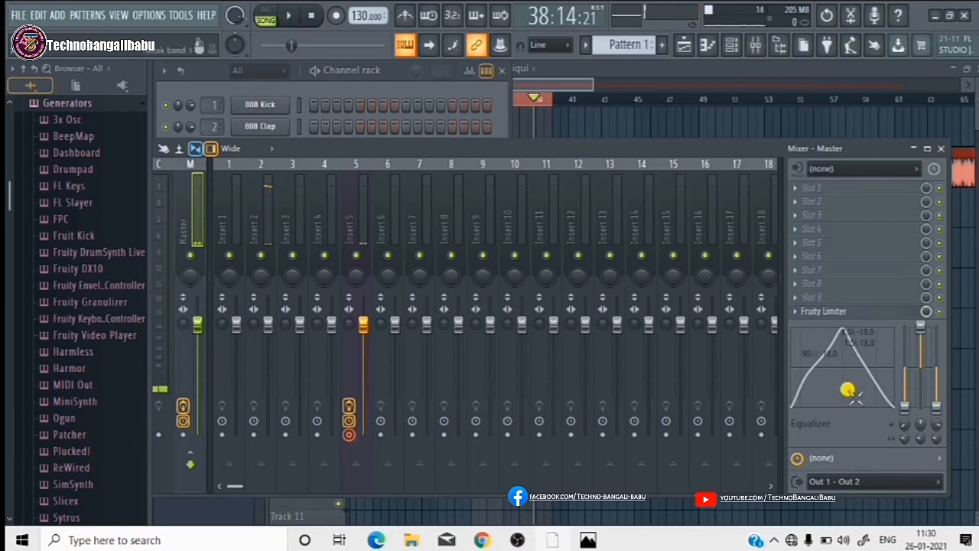
- Flatten the Master equalizer's bands to about zero, play the loop to hear the neutral sound, and pause playback
drag(903, 413, 886, 330)
drag(940, 409, 918, 408)
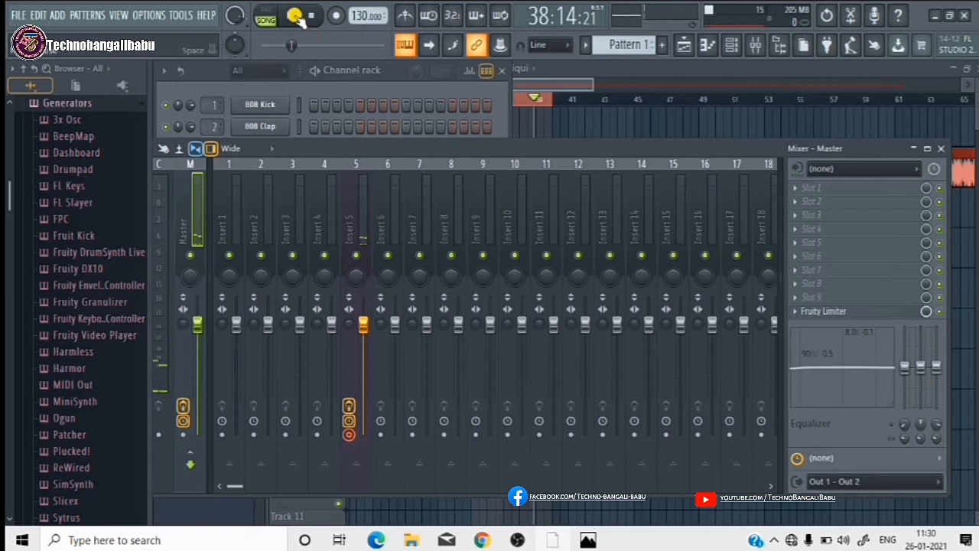
click(293, 16)
click(297, 18)
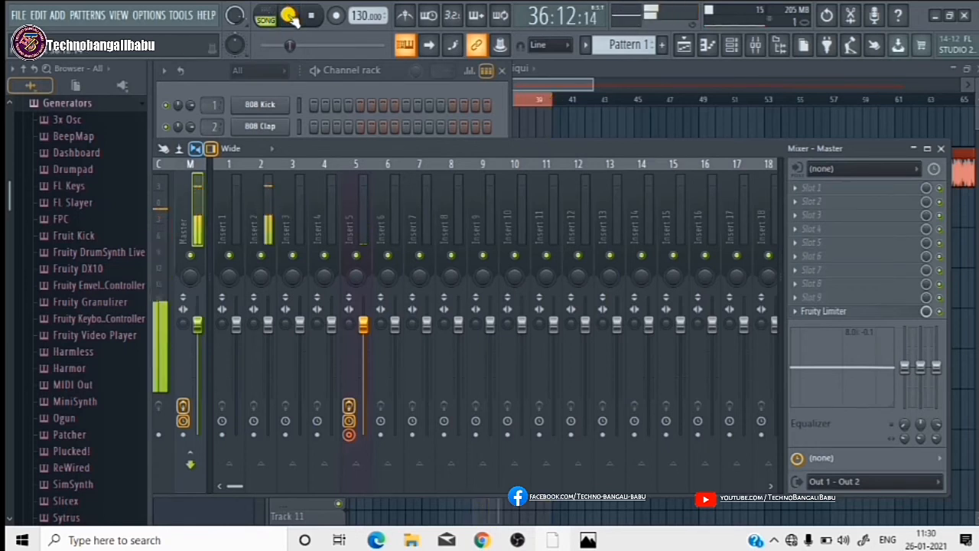
click(289, 17)
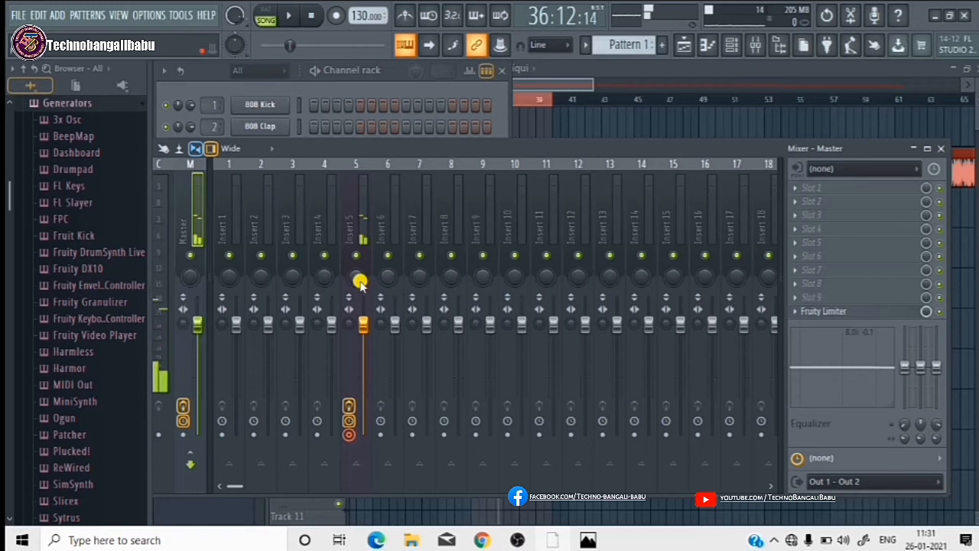
- Load Fruity Parametric EQ 2 into Slot 1 of the Master track
click(808, 200)
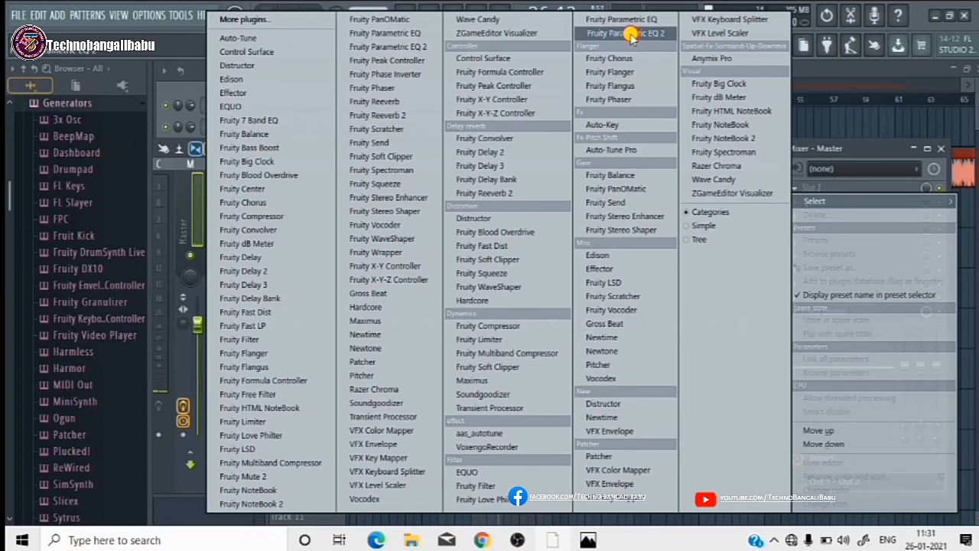
click(627, 34)
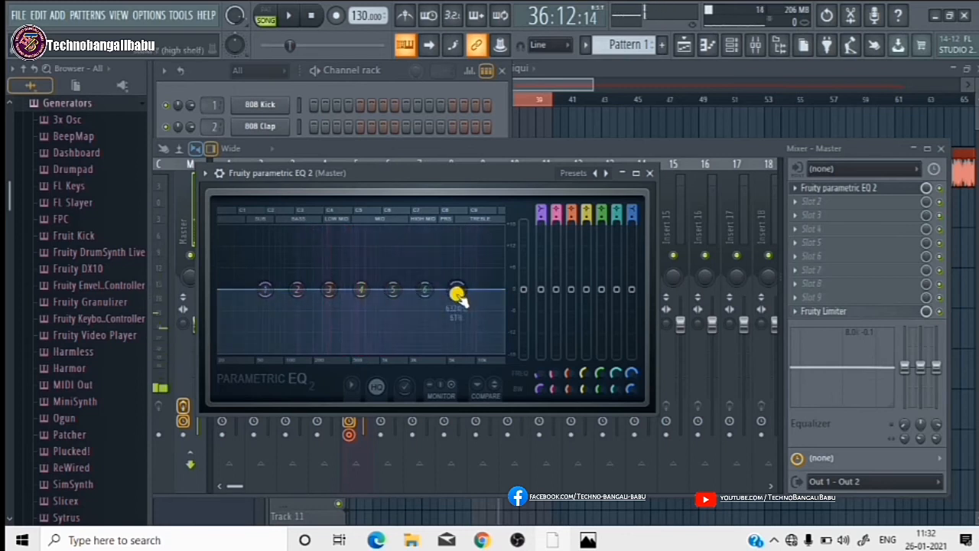
drag(464, 290, 455, 289)
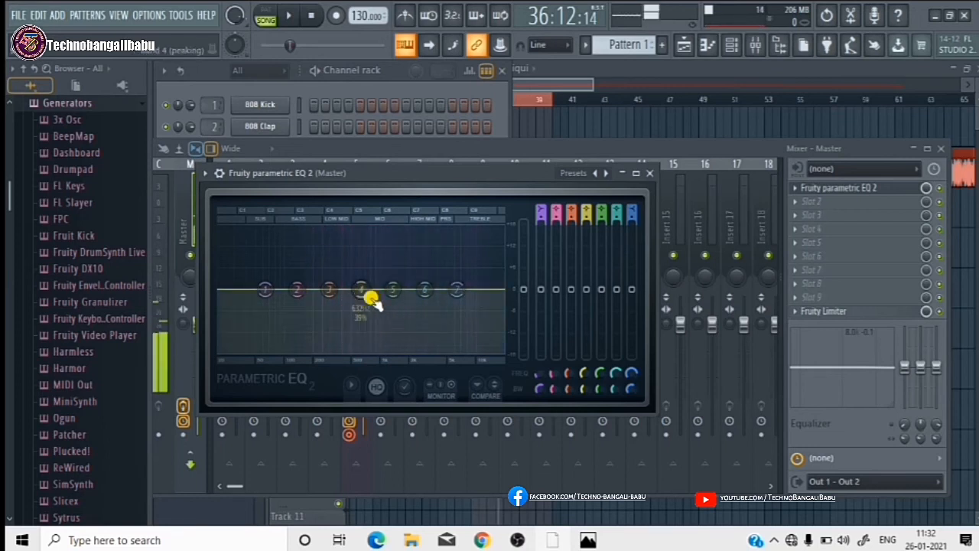
- Play the loop, shift band 1 slightly higher in frequency, raise band 7 to near +18 in Parametric EQ 2, and pause playback
click(290, 16)
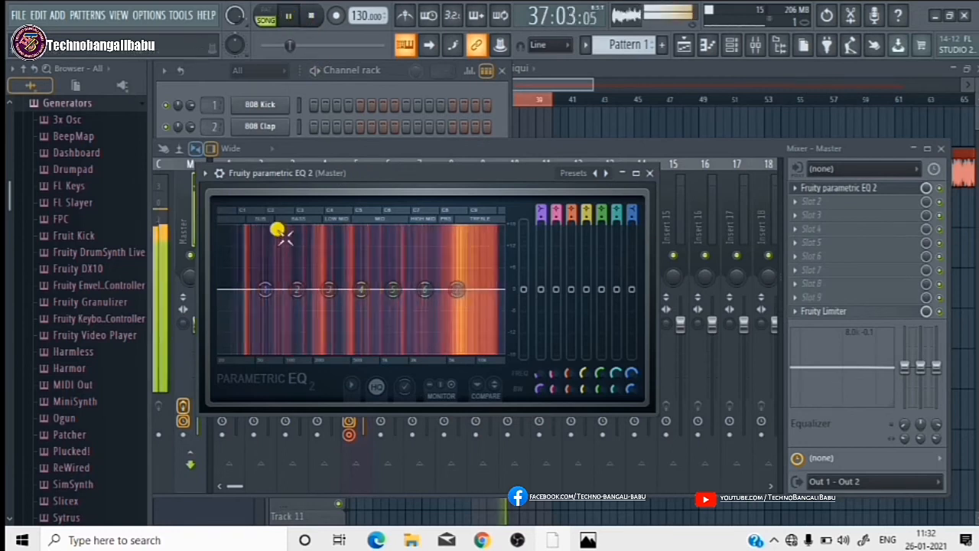
drag(262, 290, 270, 289)
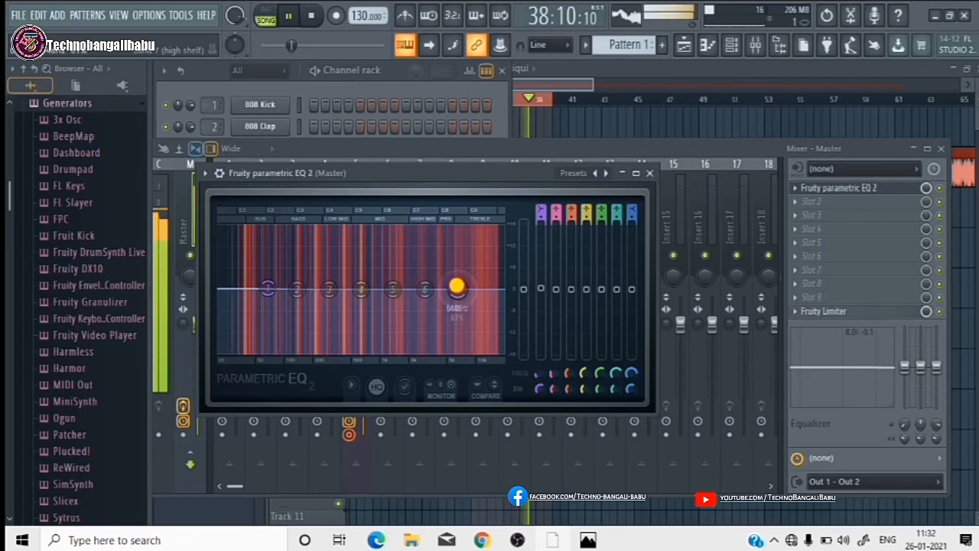
drag(530, 244, 458, 73)
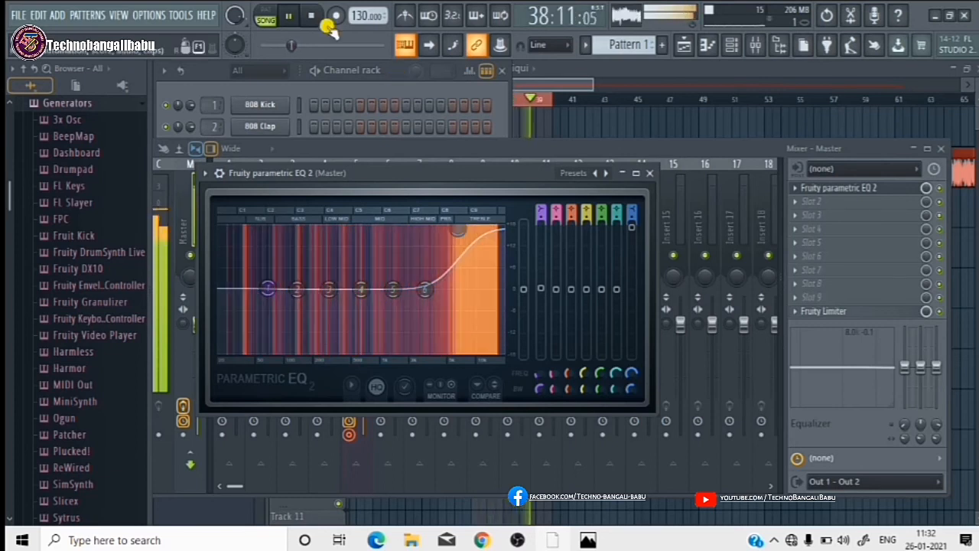
click(289, 15)
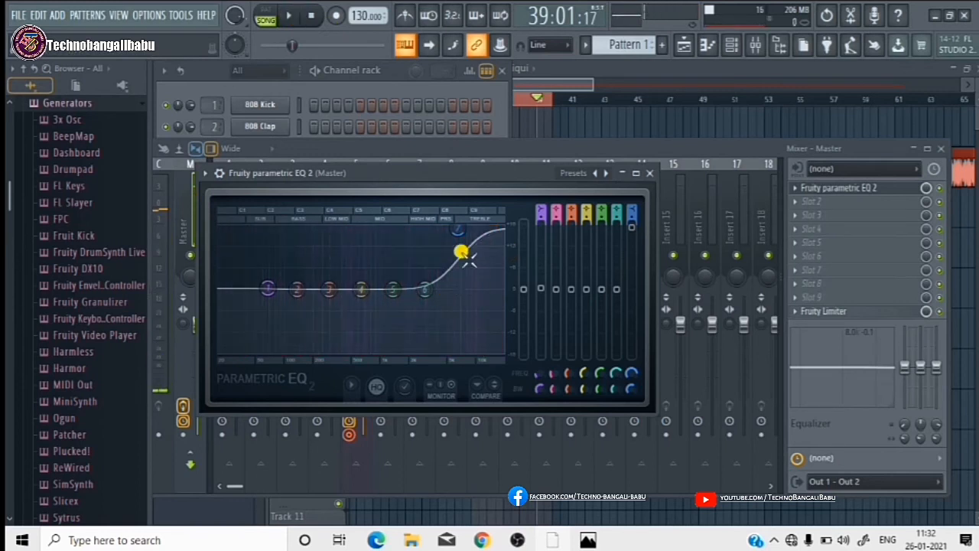
- Raise band 7 to about +18, play the loop while lowering bands 1, 5 and 4 to -18, and pause playback
drag(468, 260, 455, 239)
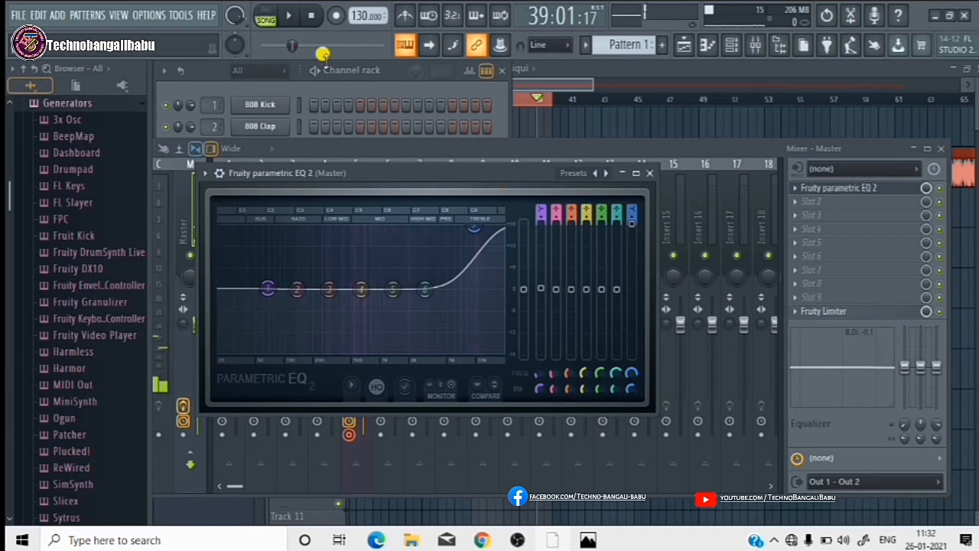
click(288, 15)
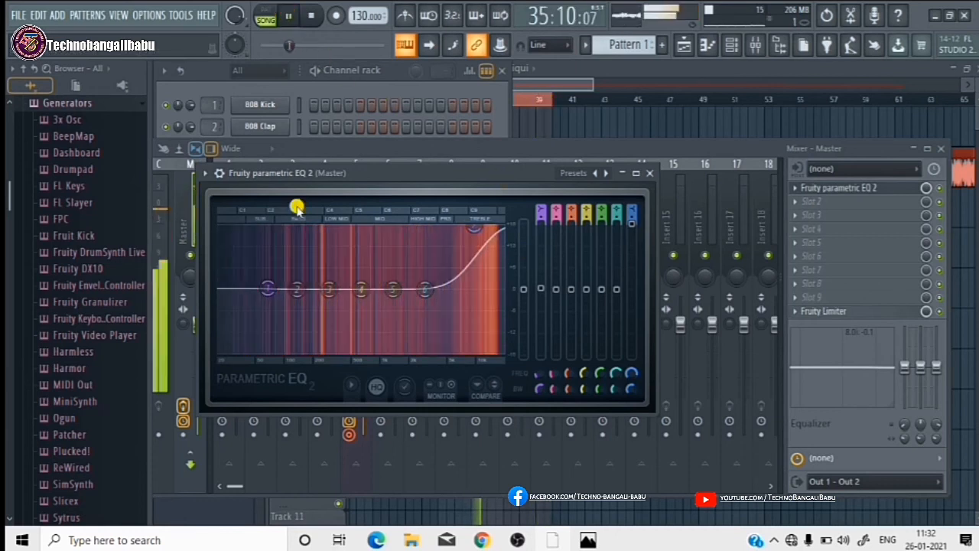
drag(256, 314, 253, 379)
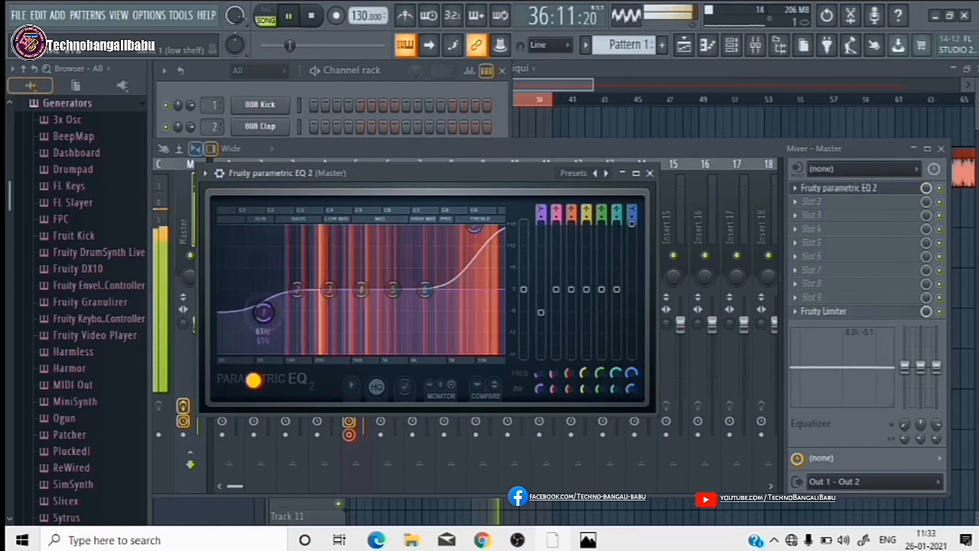
drag(253, 487, 267, 487)
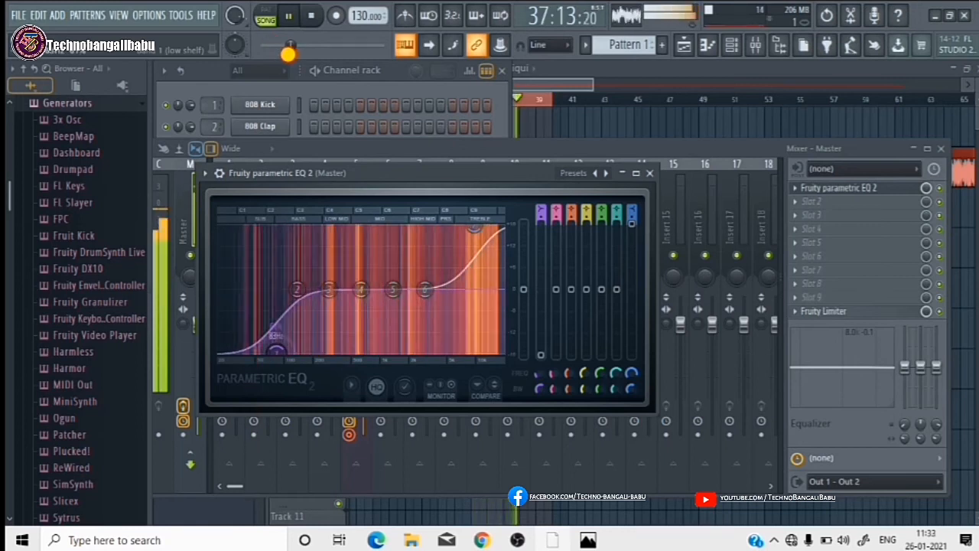
drag(425, 289, 391, 320)
drag(387, 400, 387, 527)
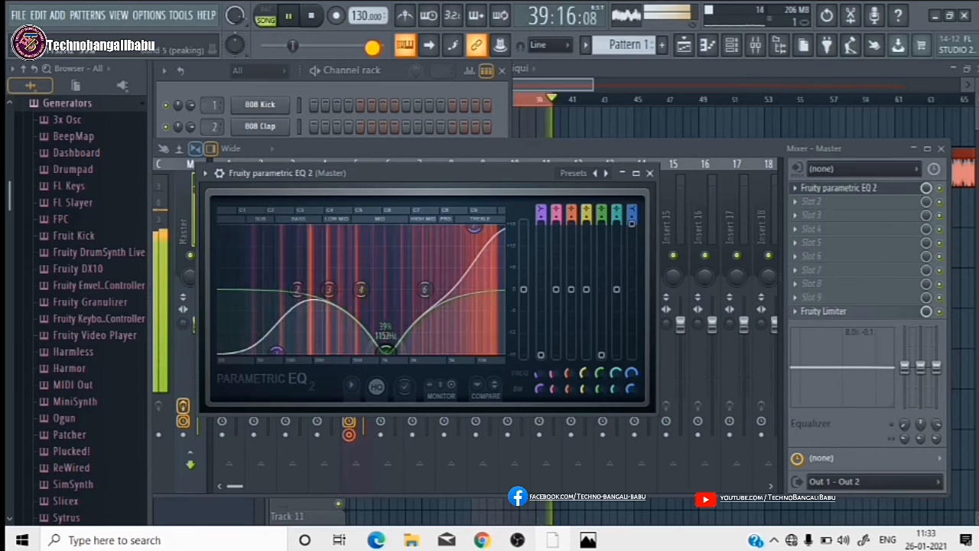
click(339, 293)
drag(345, 301, 337, 350)
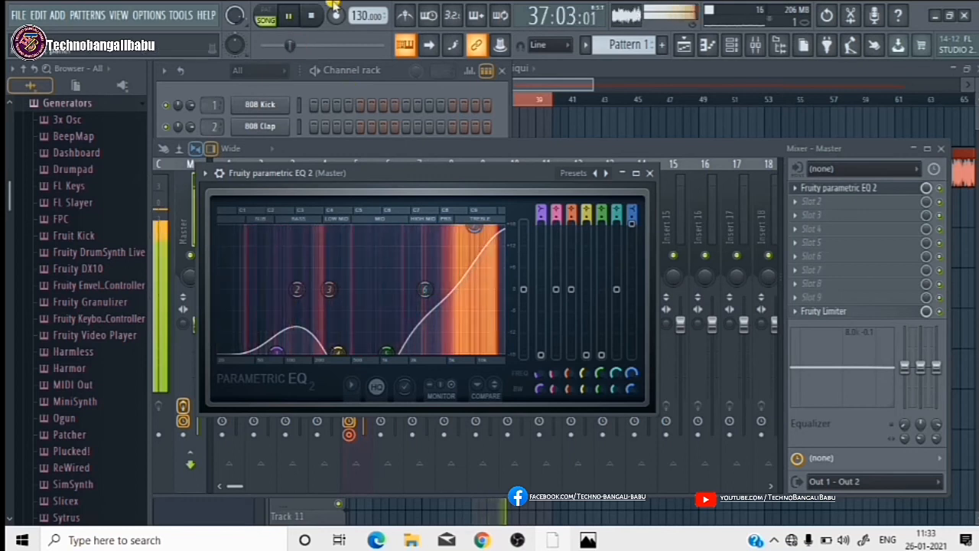
click(290, 16)
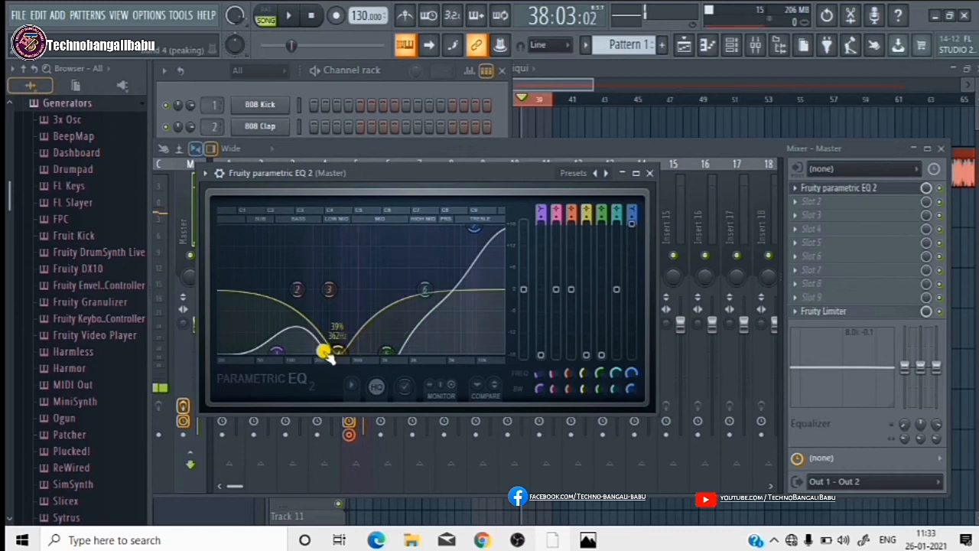
- Lower bands 2, 3 and 6 to -18, then play and pause the loop to hear only the treble
drag(396, 362, 340, 361)
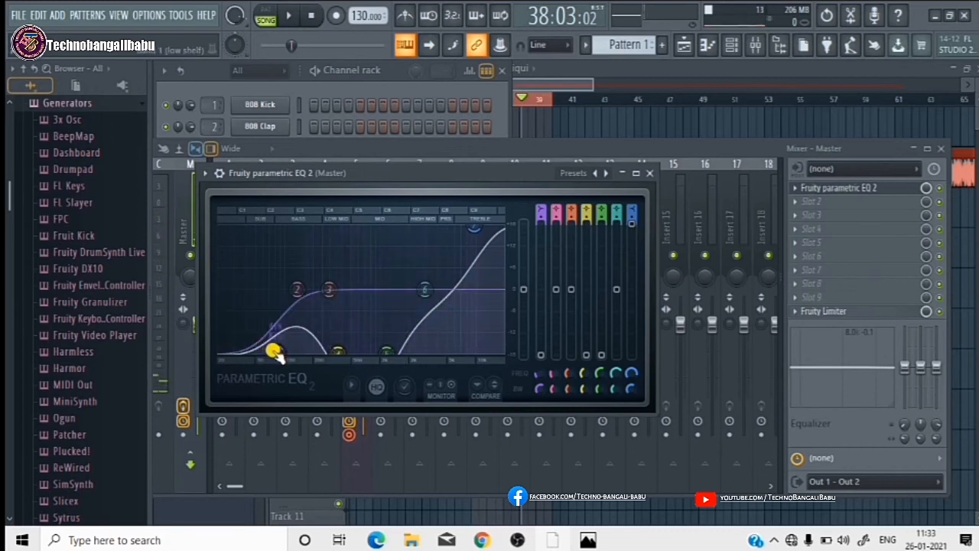
drag(276, 353, 304, 354)
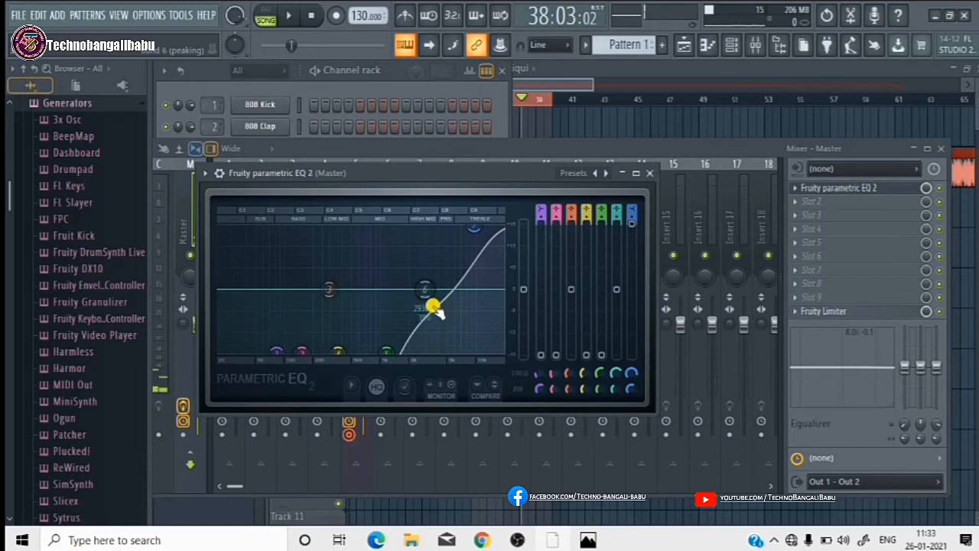
drag(427, 299, 481, 239)
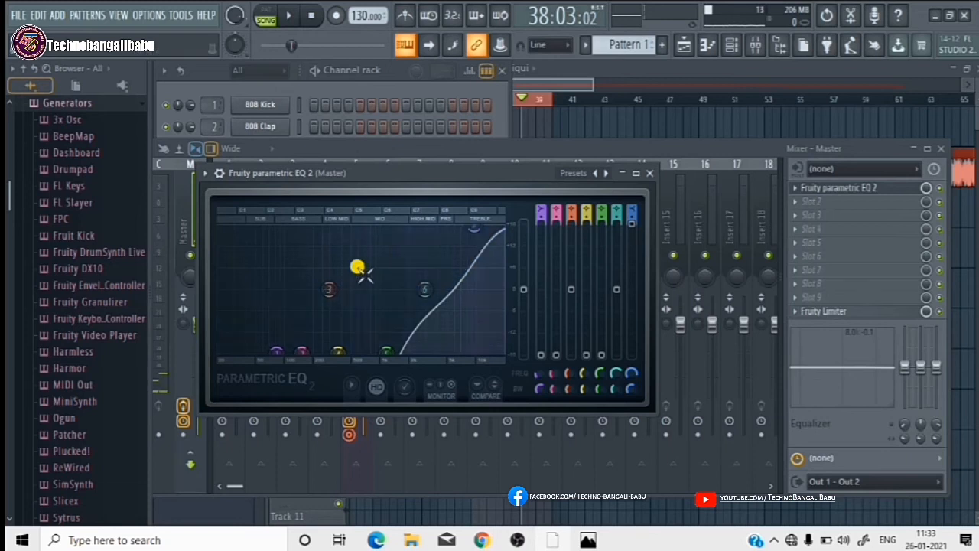
drag(332, 291, 320, 493)
click(457, 285)
drag(423, 287, 478, 228)
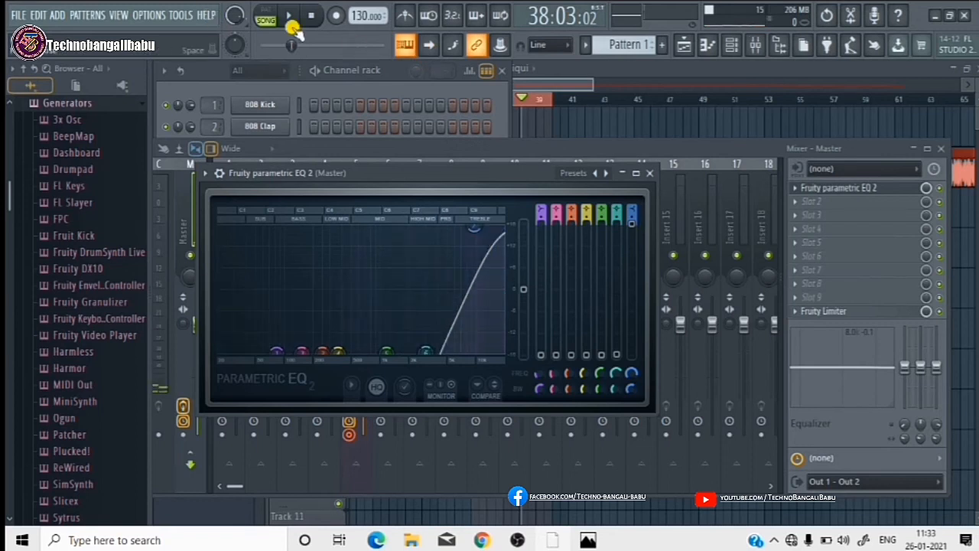
click(284, 16)
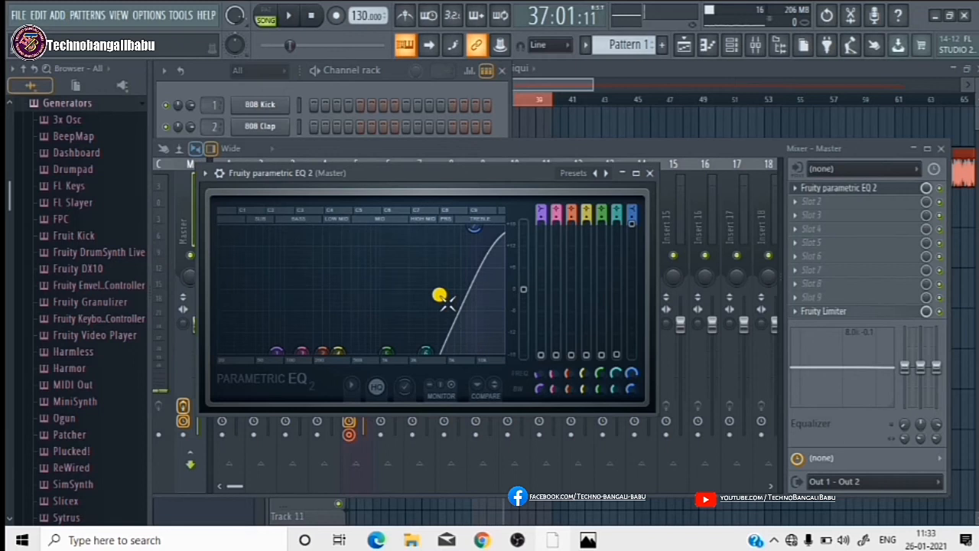
- Reset all seven bands of Parametric EQ 2 to their default settings
drag(469, 323, 427, 356)
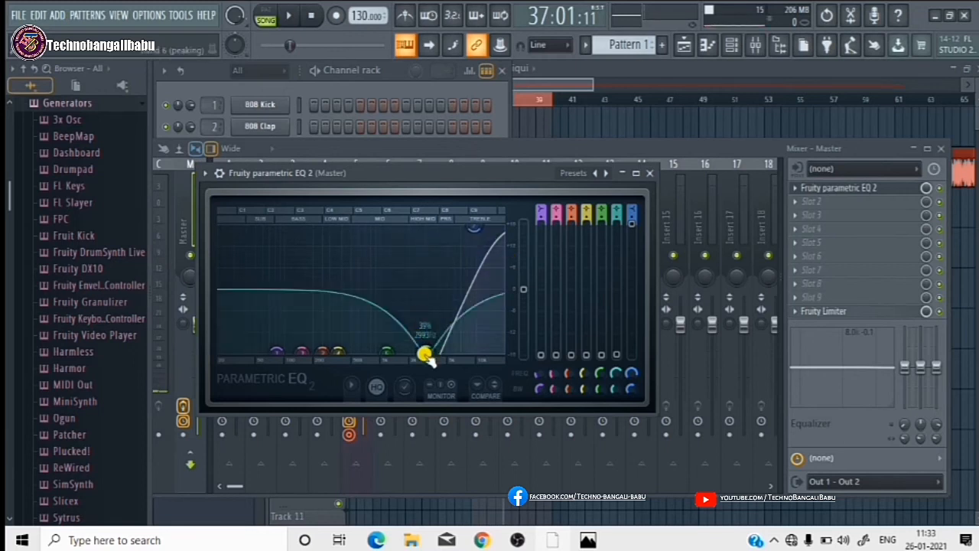
right_click(427, 356)
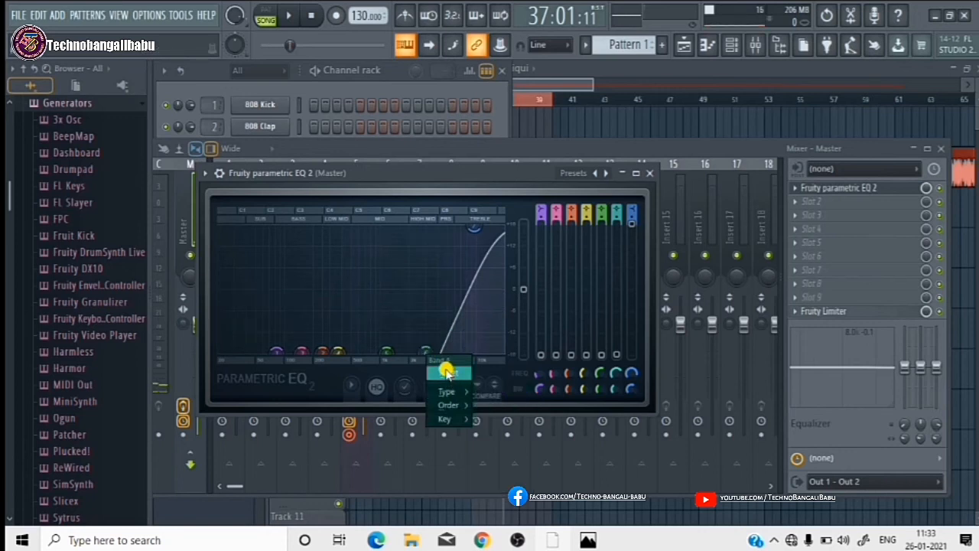
click(446, 371)
drag(401, 356, 313, 350)
right_click(387, 349)
click(413, 375)
click(413, 375)
right_click(342, 355)
click(359, 375)
right_click(337, 357)
click(339, 375)
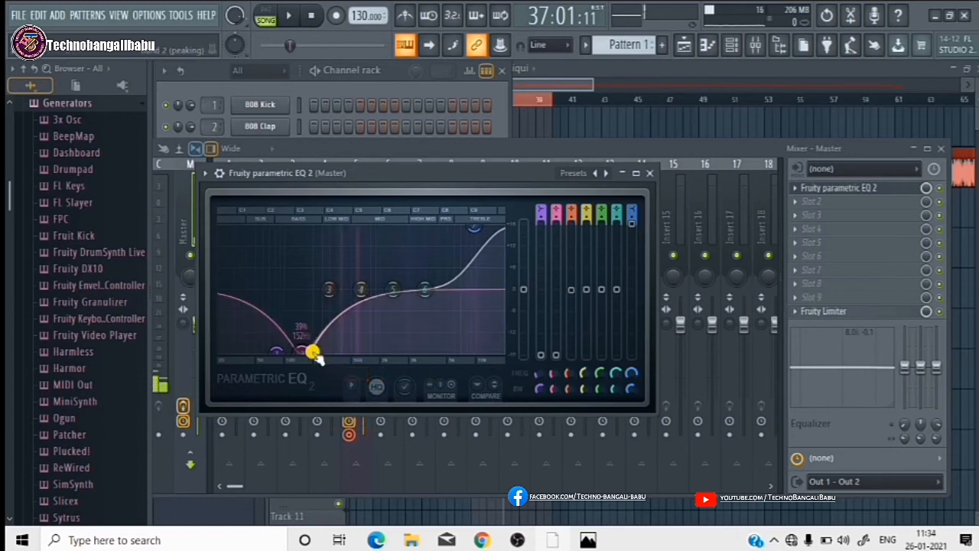
right_click(306, 353)
click(321, 373)
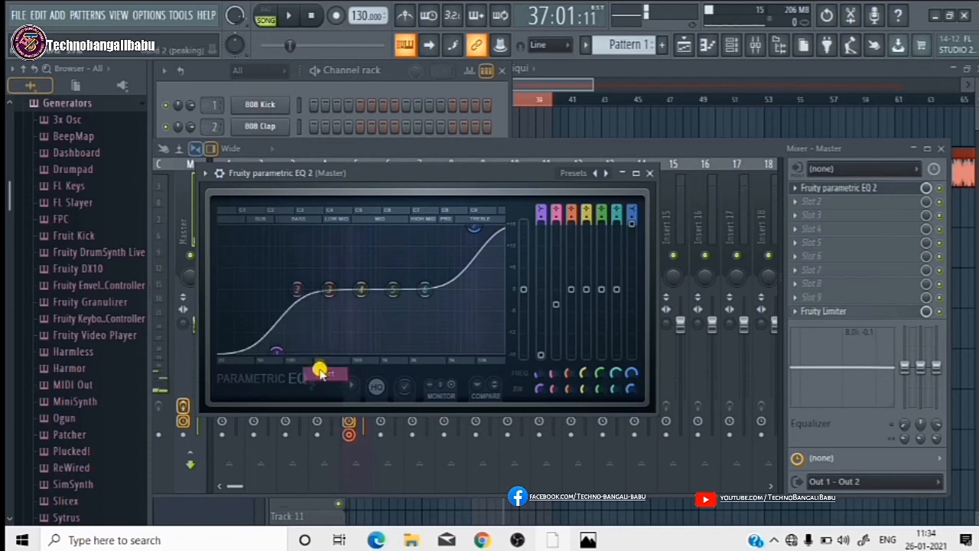
right_click(276, 354)
click(298, 372)
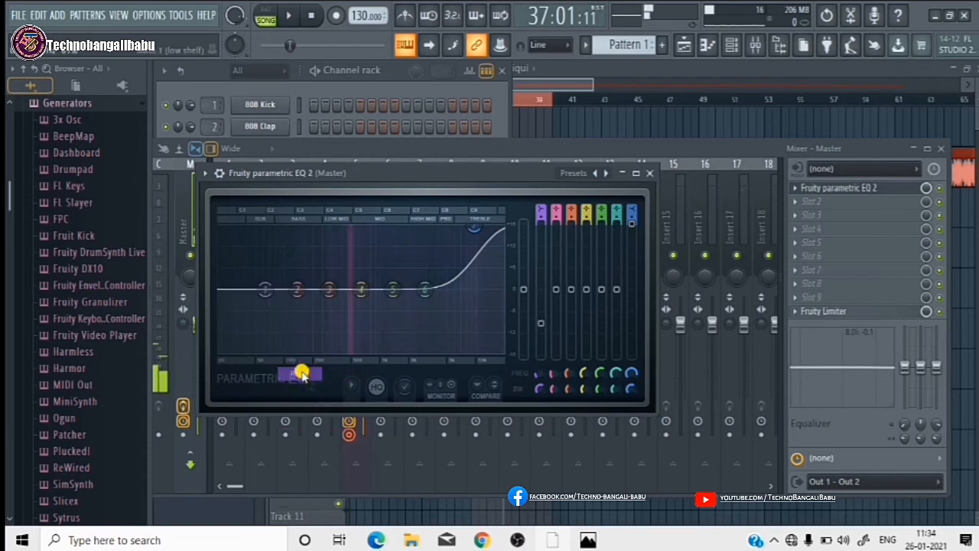
right_click(482, 234)
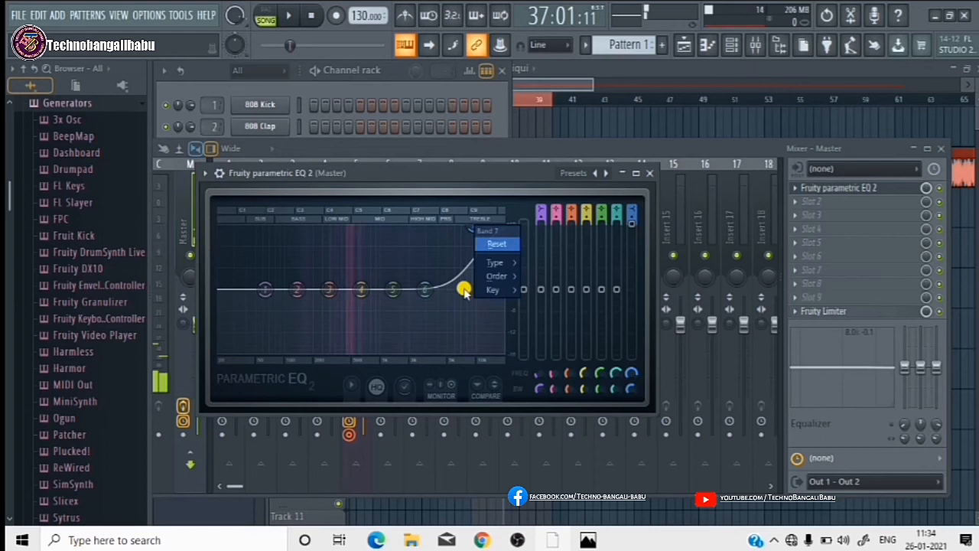
click(502, 245)
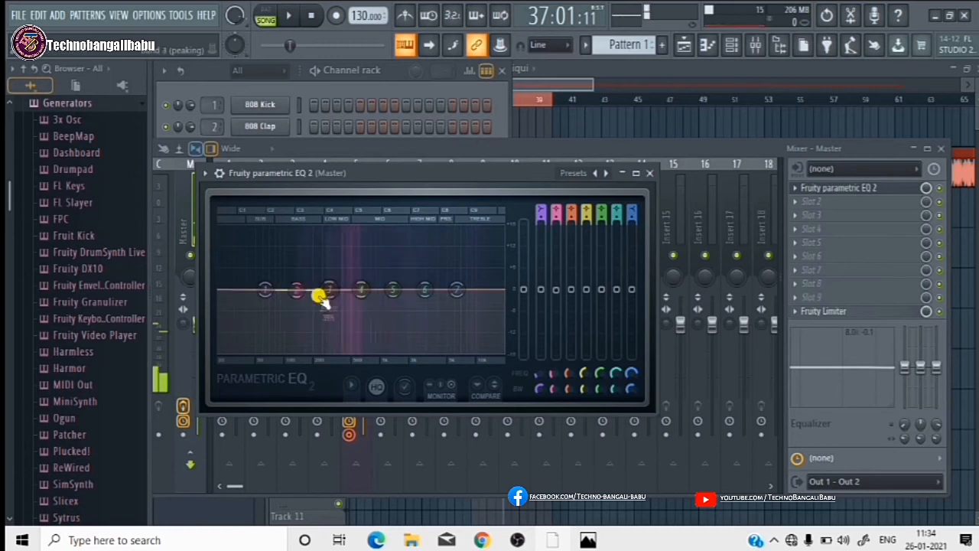
- Lower bands 2 through 7 to -18 and raise band 1 to +18 in Parametric EQ 2
drag(424, 292, 432, 350)
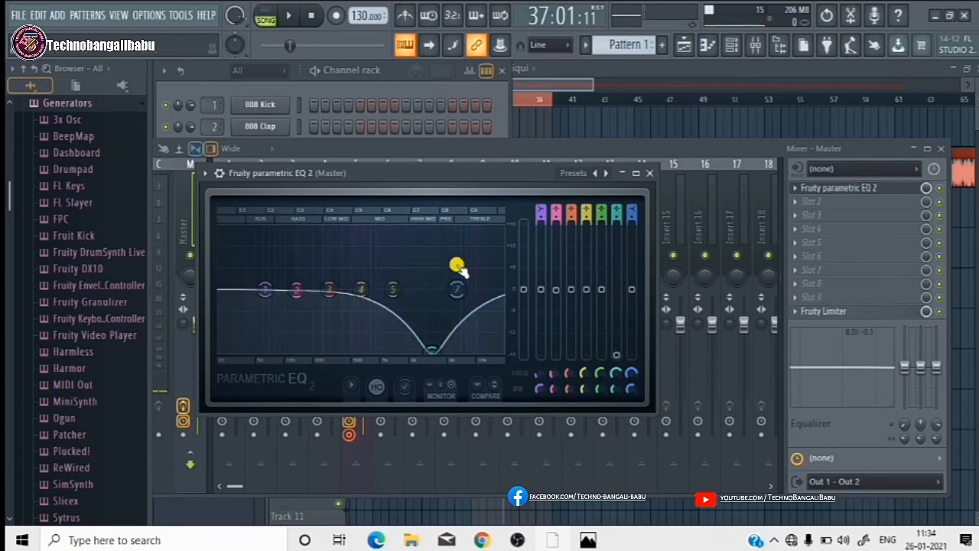
drag(456, 290, 470, 355)
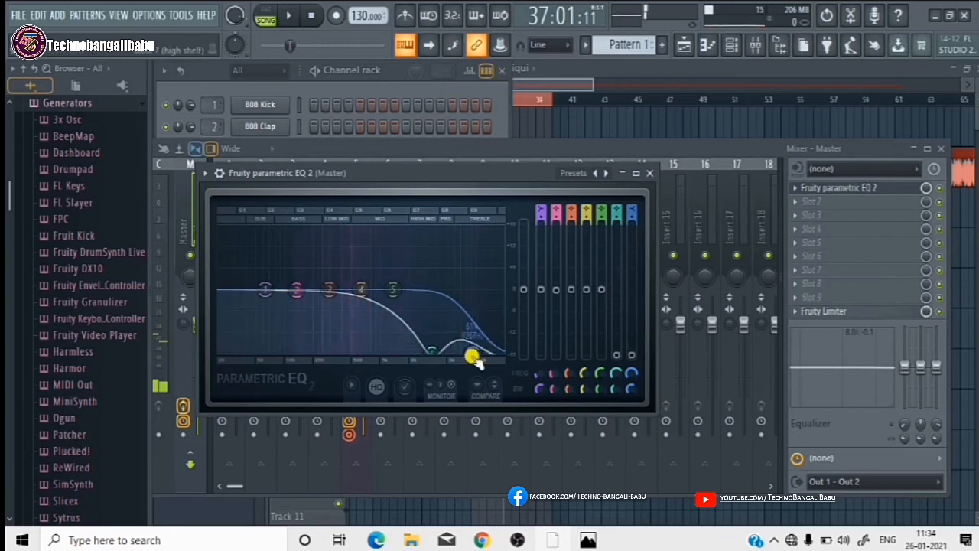
drag(391, 288, 378, 352)
drag(360, 290, 346, 352)
drag(329, 290, 289, 351)
drag(283, 235, 289, 234)
drag(269, 285, 303, 40)
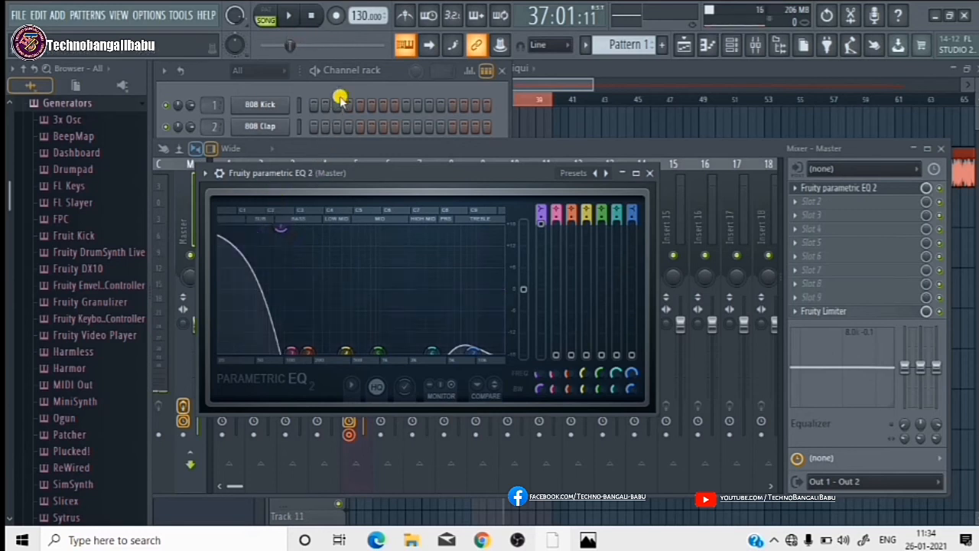
- Play the loop while raising band 2 to +18 near 221 Hz and band 3 slightly above zero, then pause playback
click(291, 15)
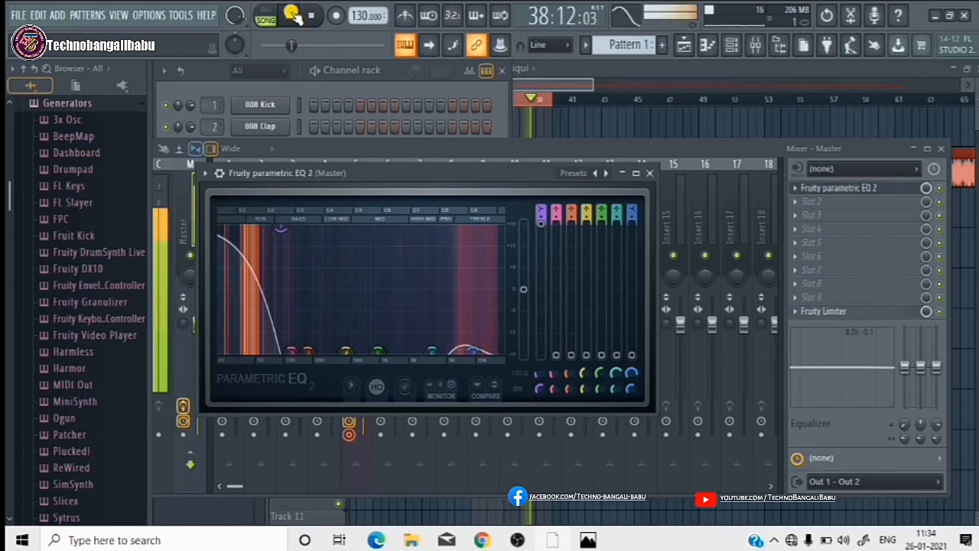
mouse_move(283, 236)
mouse_down()
mouse_move(282, 227)
mouse_move(260, 263)
mouse_move(283, 227)
mouse_up()
drag(290, 352, 297, 274)
drag(308, 55, 310, 48)
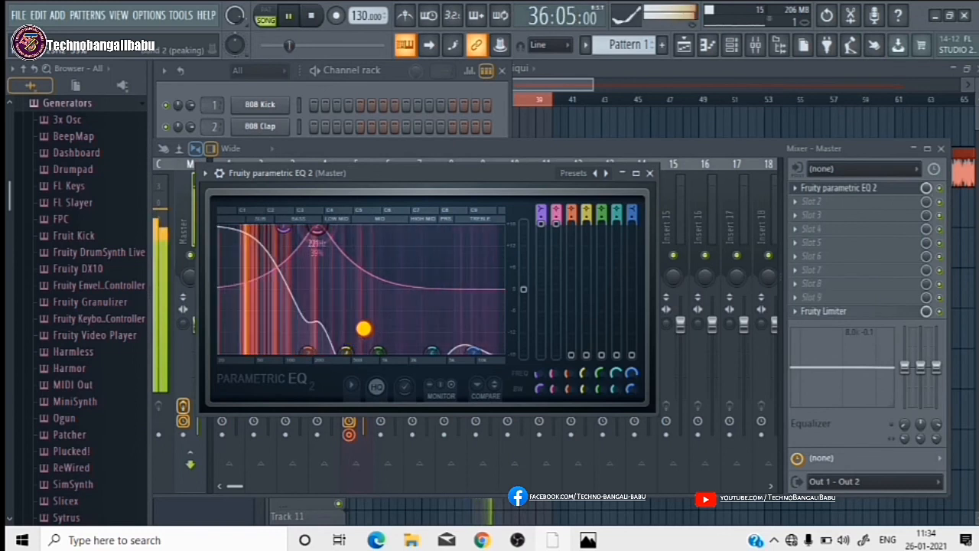
drag(359, 326, 302, 350)
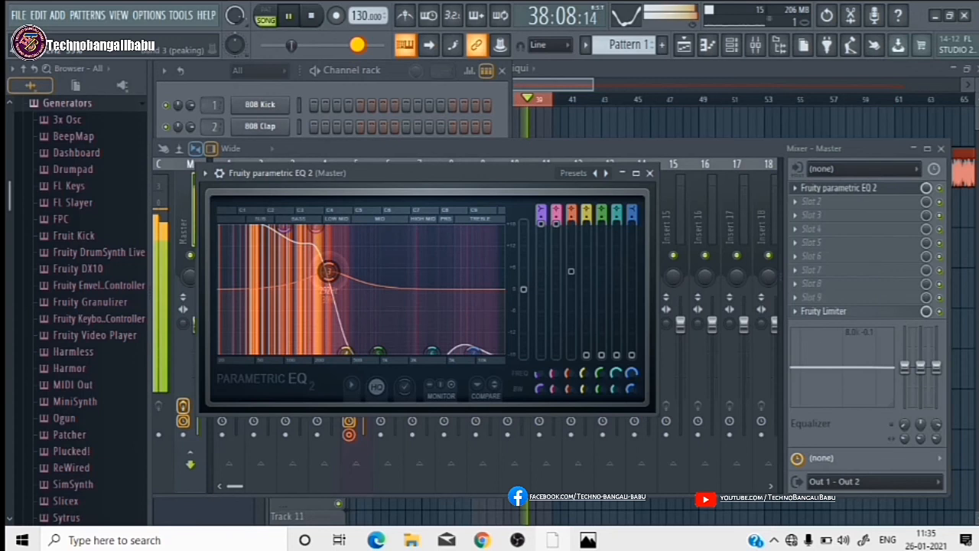
key(space)
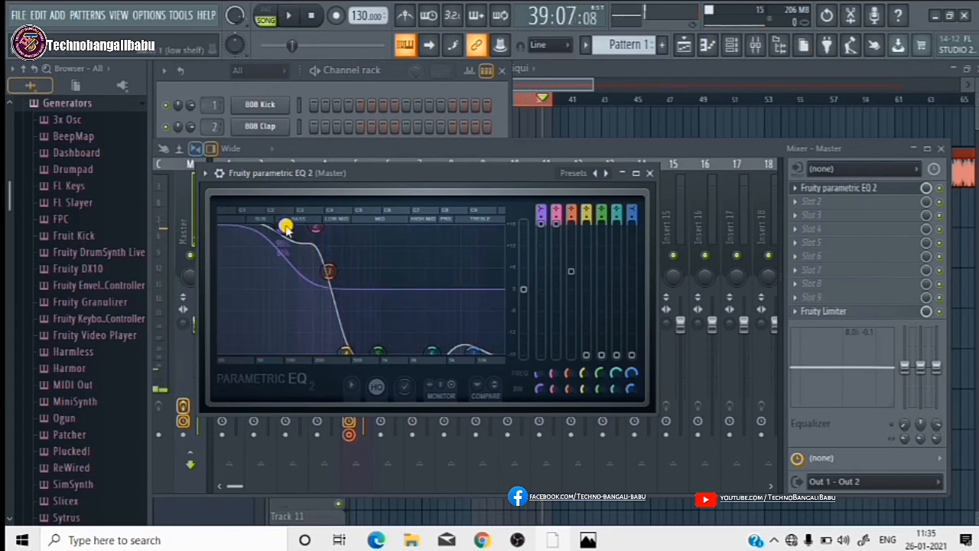
- Reset the raised and lowered EQ bands, examine band 1's reset, type, order and key options, and close Parametric EQ 2
right_click(286, 227)
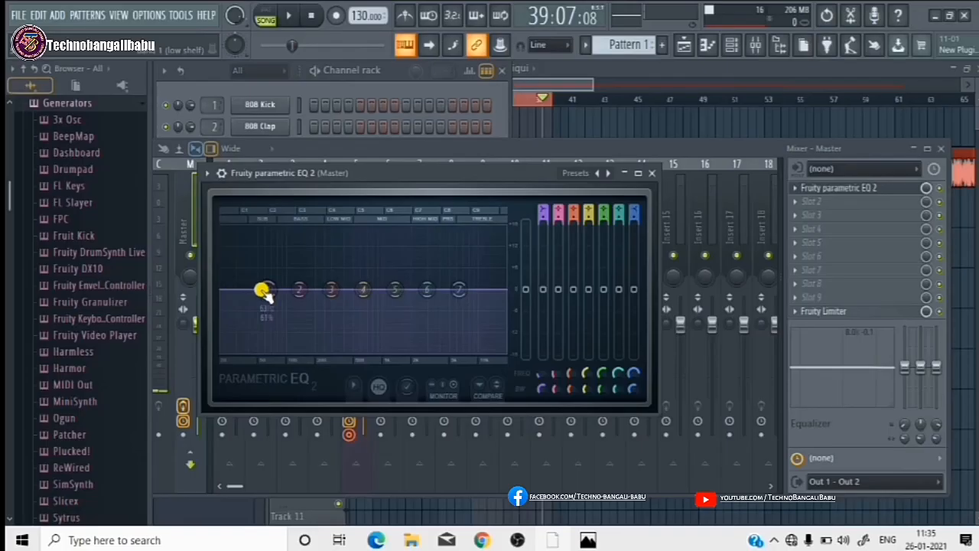
right_click(268, 294)
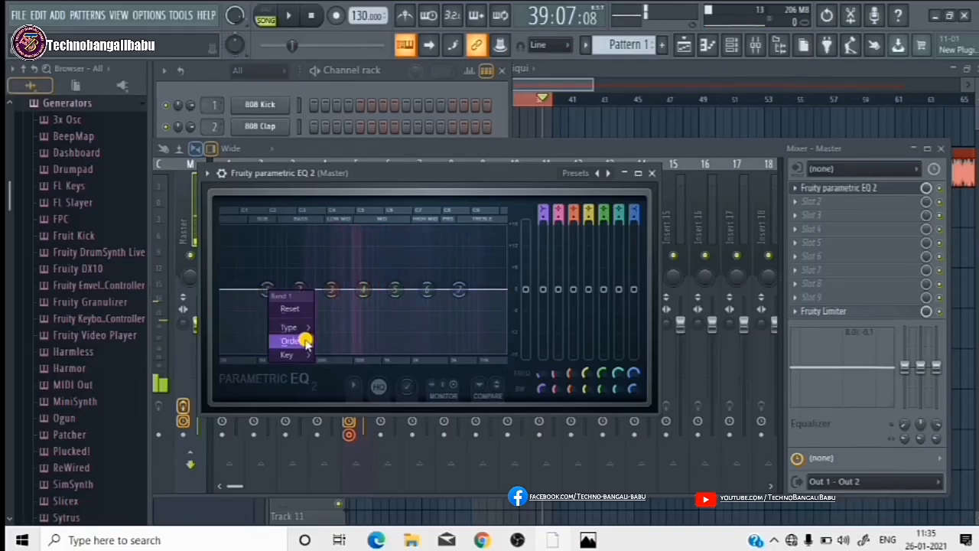
mouse_move(304, 342)
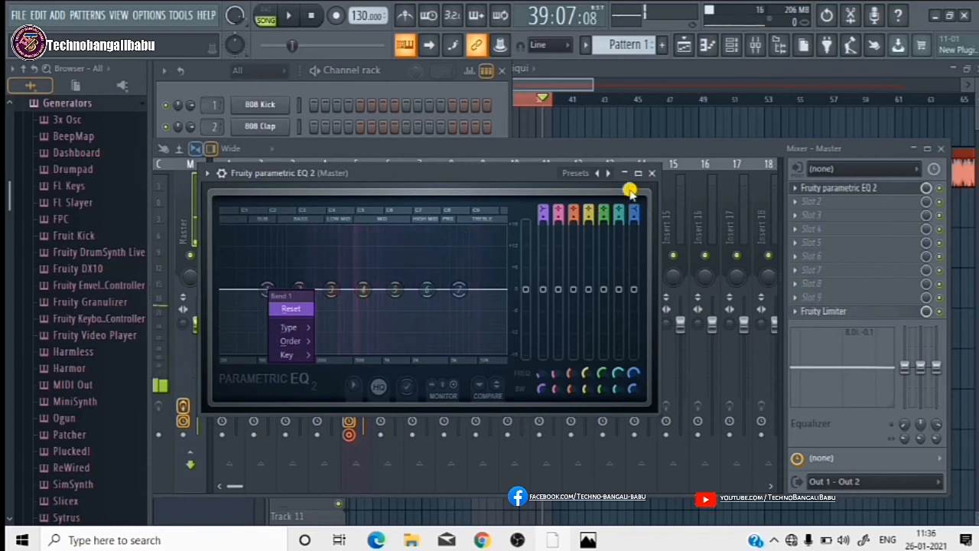
click(652, 173)
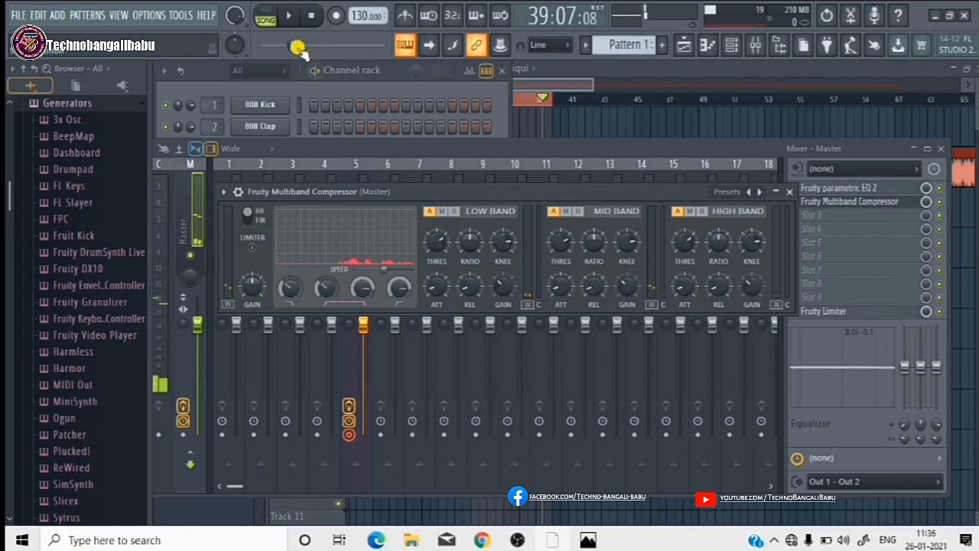
- Play and pause the loop through Fruity Multiband Compressor on the Master track, and look through the list of available effect plugins
click(289, 17)
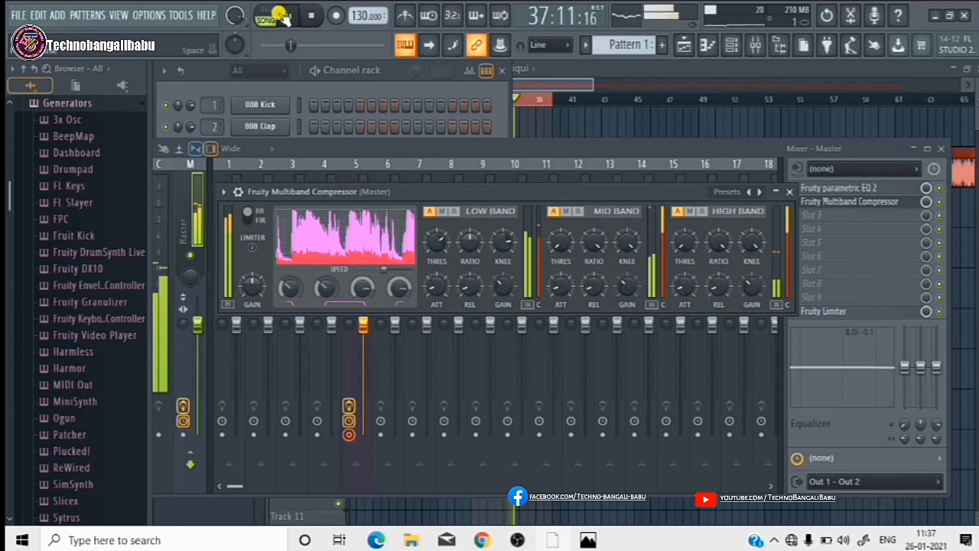
key(space)
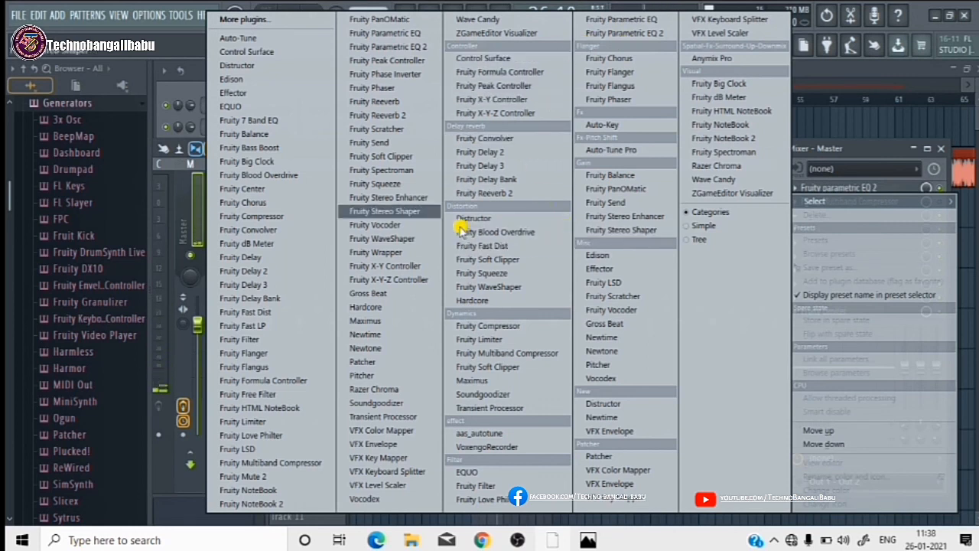
click(750, 127)
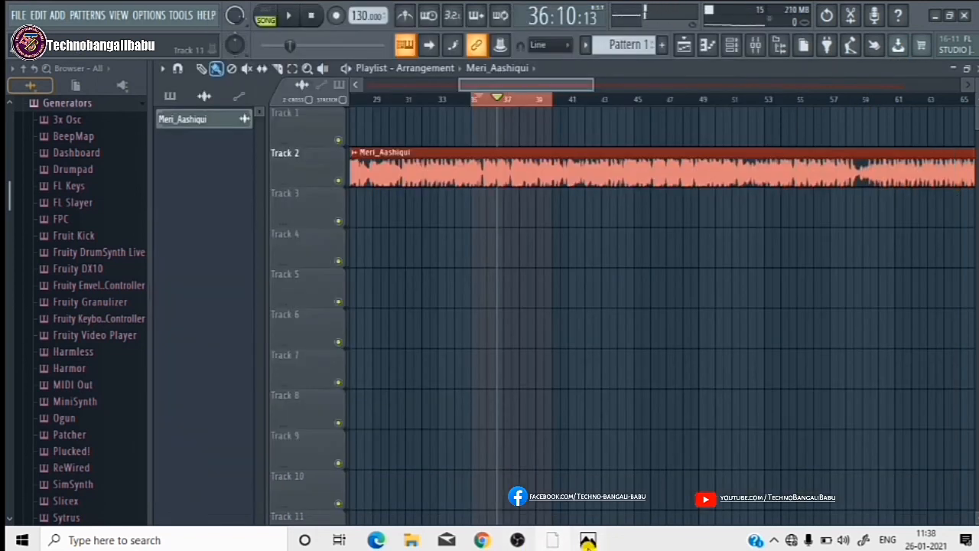
- Switch to Photos to review the low, mid and high frequency diagram from 20Hz to 20KHz, and return to FL Studio
click(587, 541)
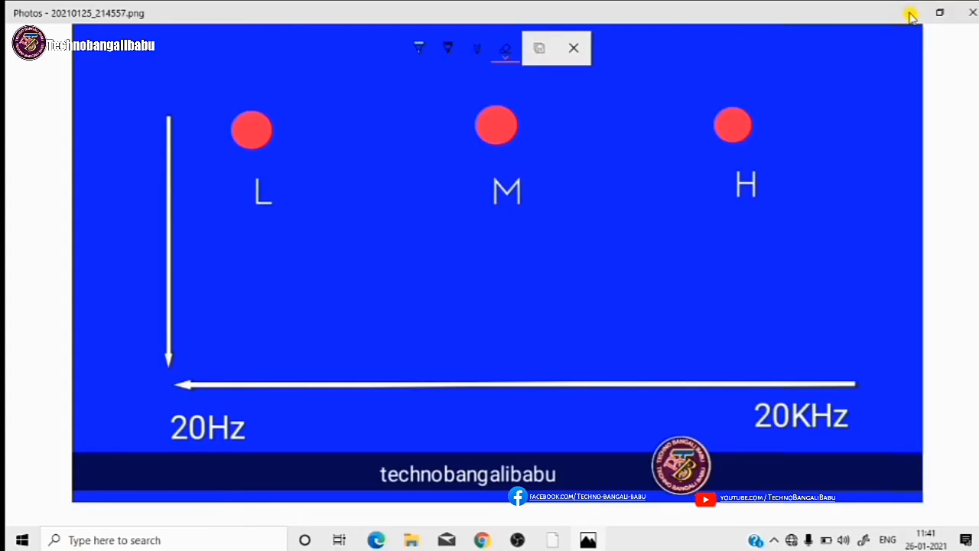
click(913, 16)
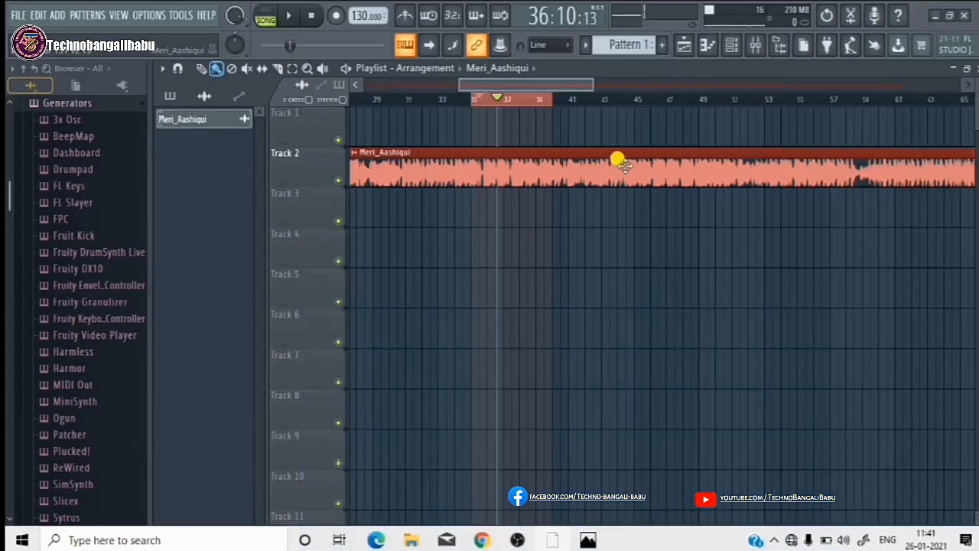